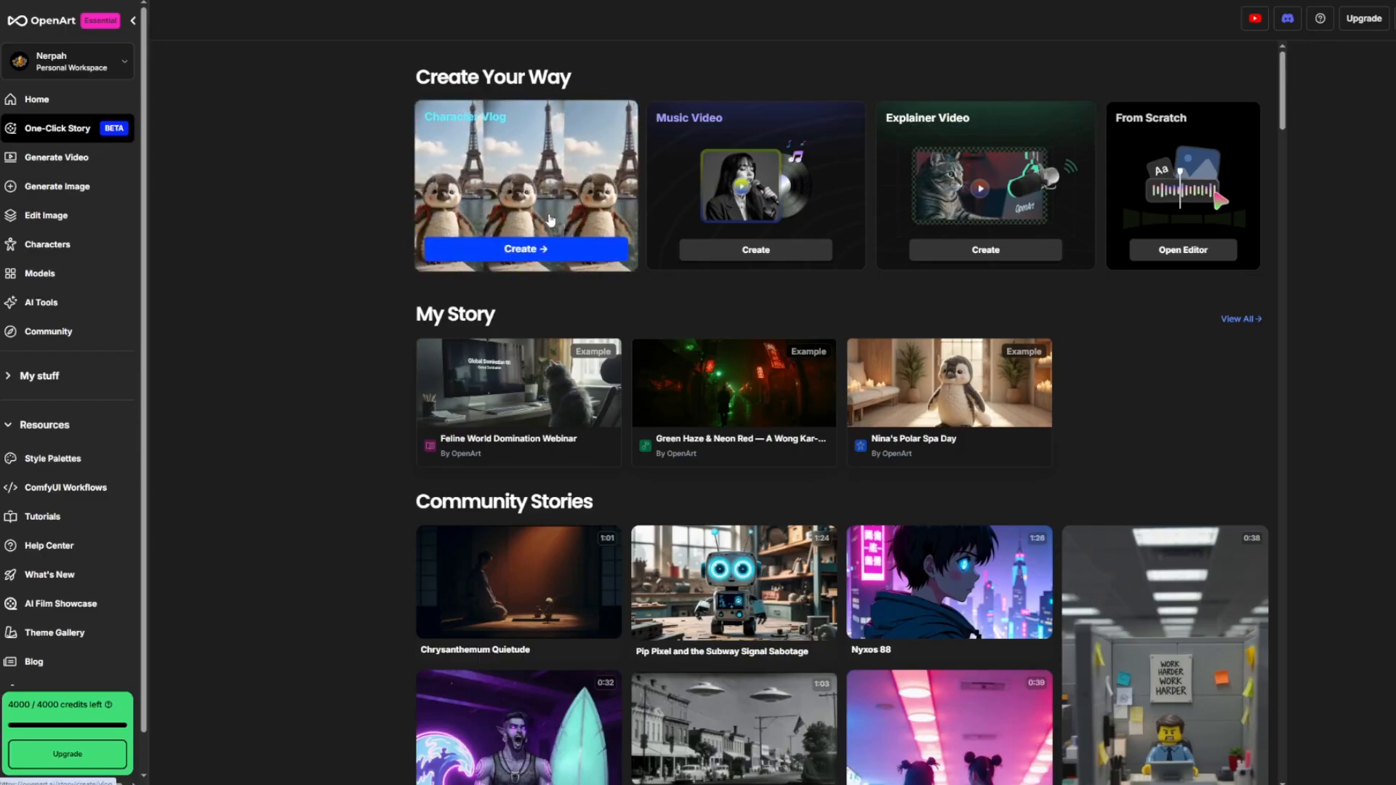
Start creating a new Character Vlog story.
click(532, 252)
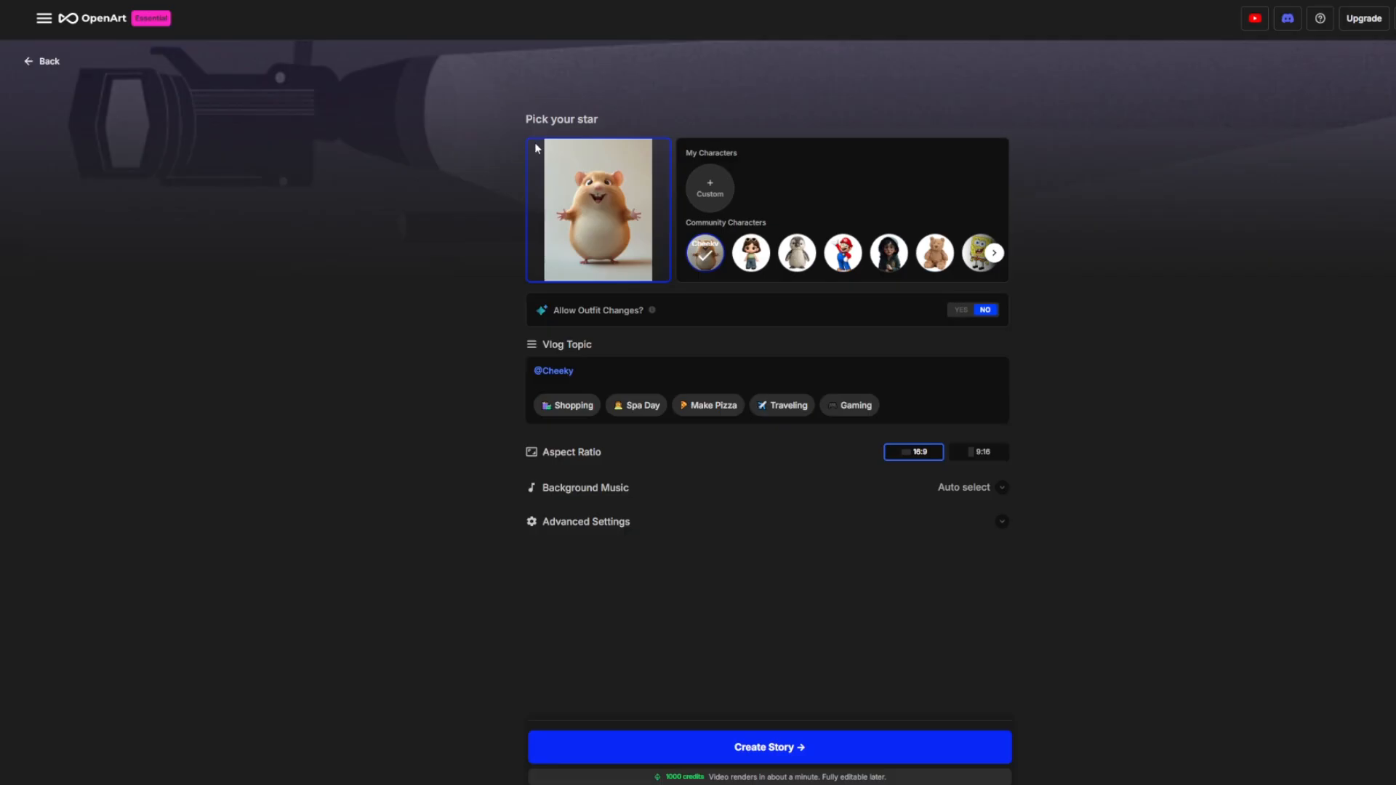
Choose Mario as the vlog's star and browse the full collection of community characters.
click(844, 253)
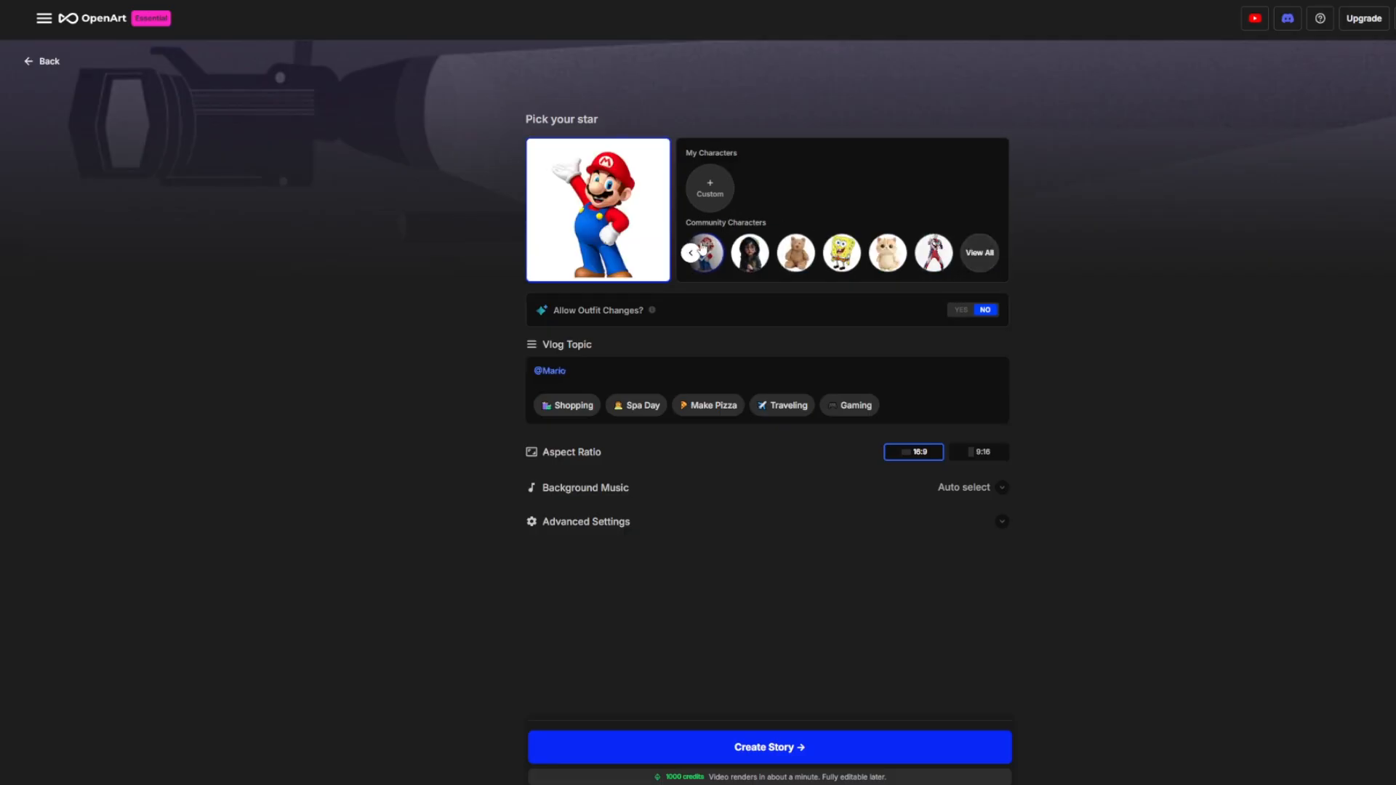
click(993, 253)
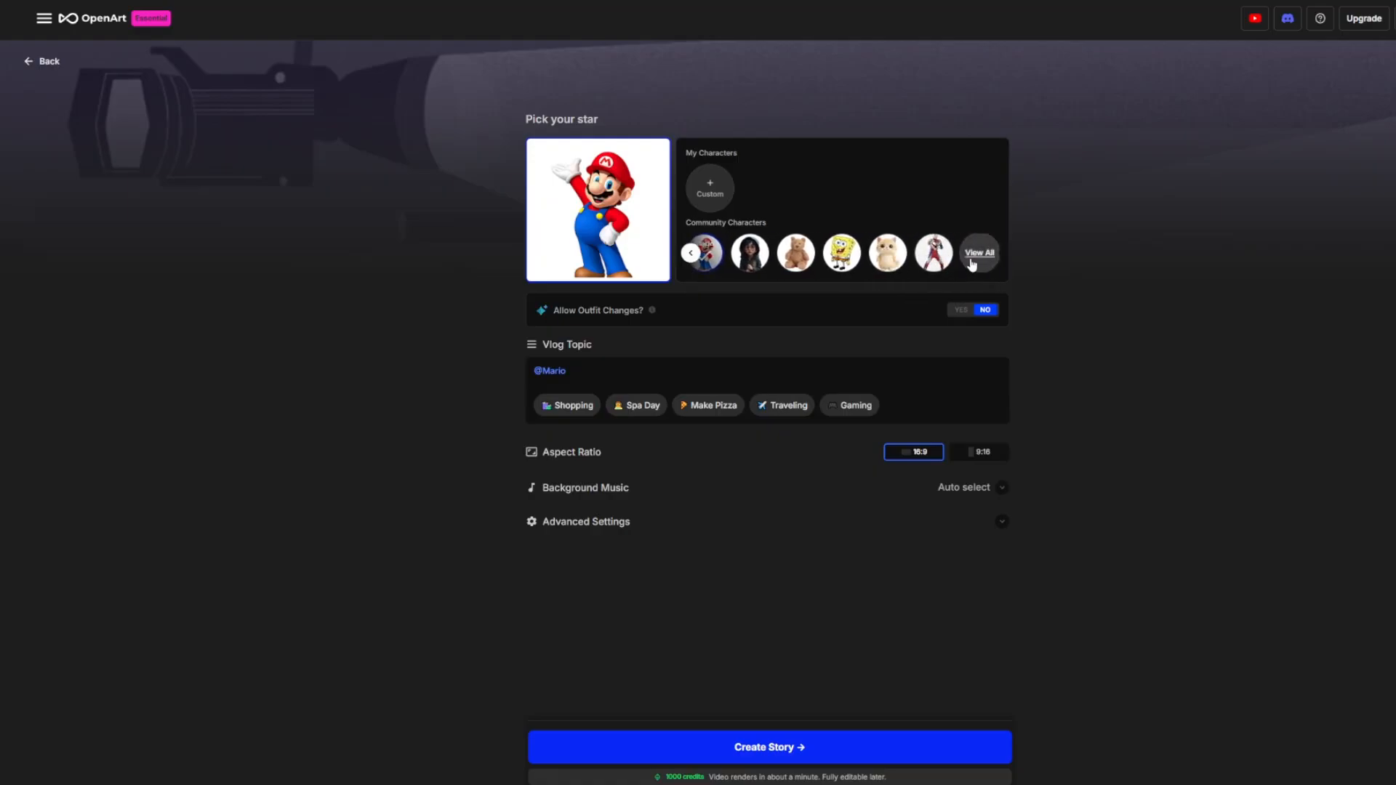
click(977, 251)
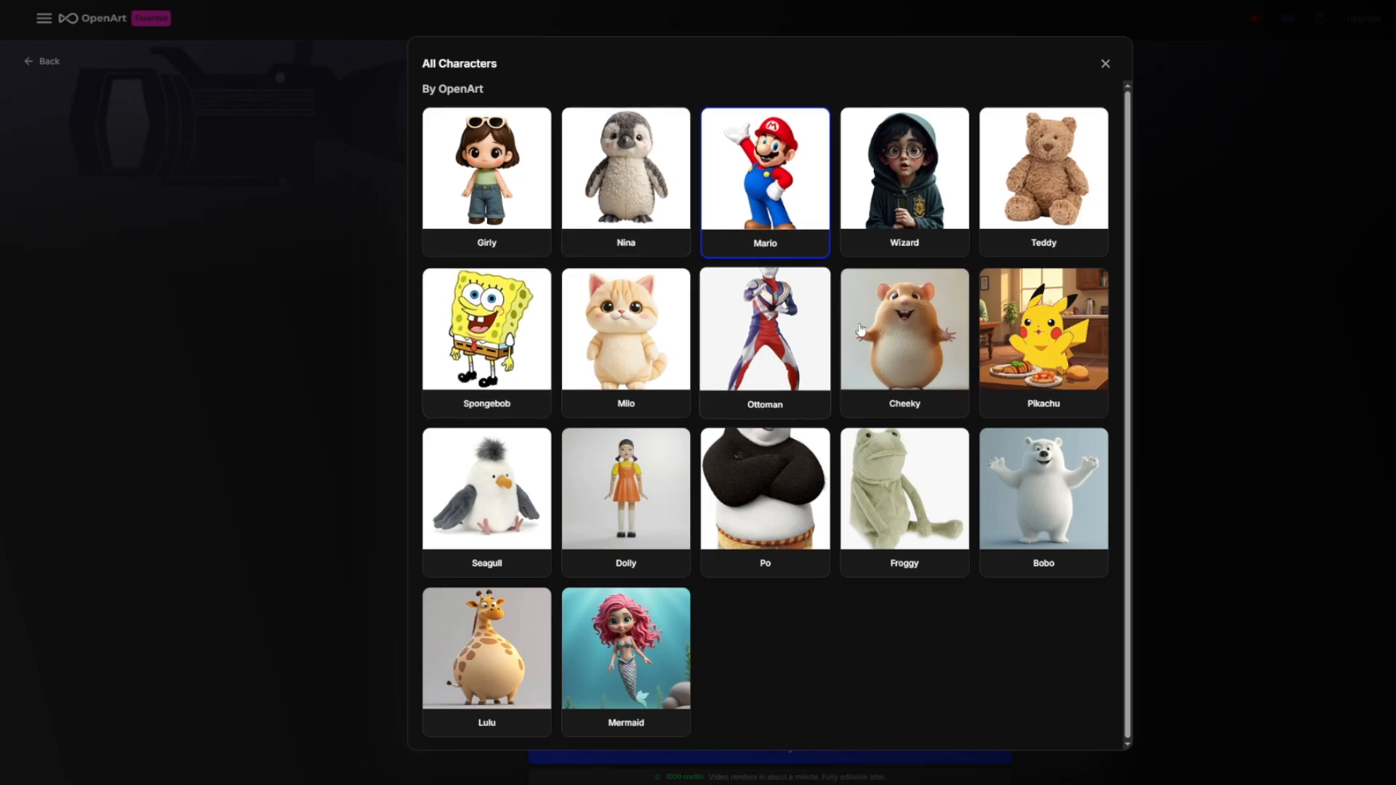
click(1105, 63)
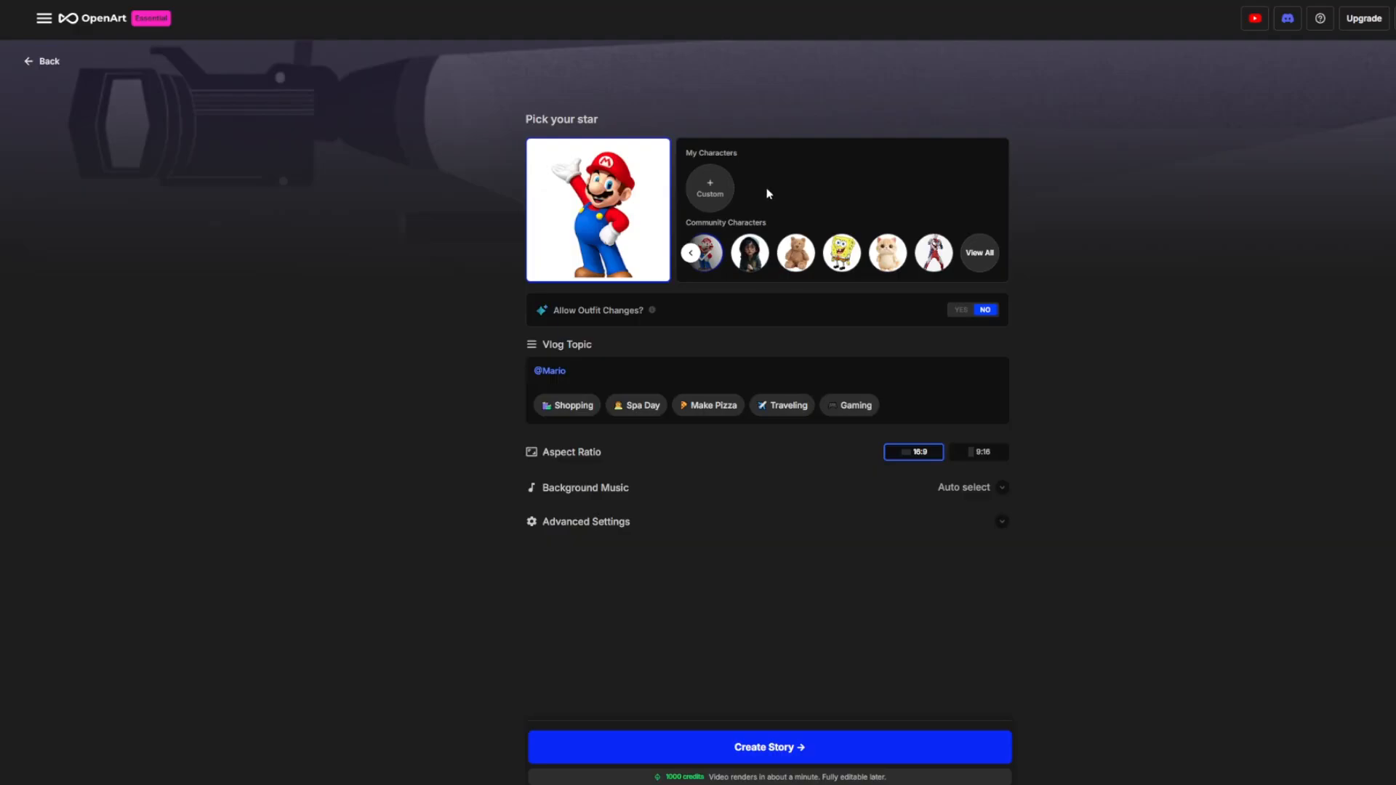
click(711, 190)
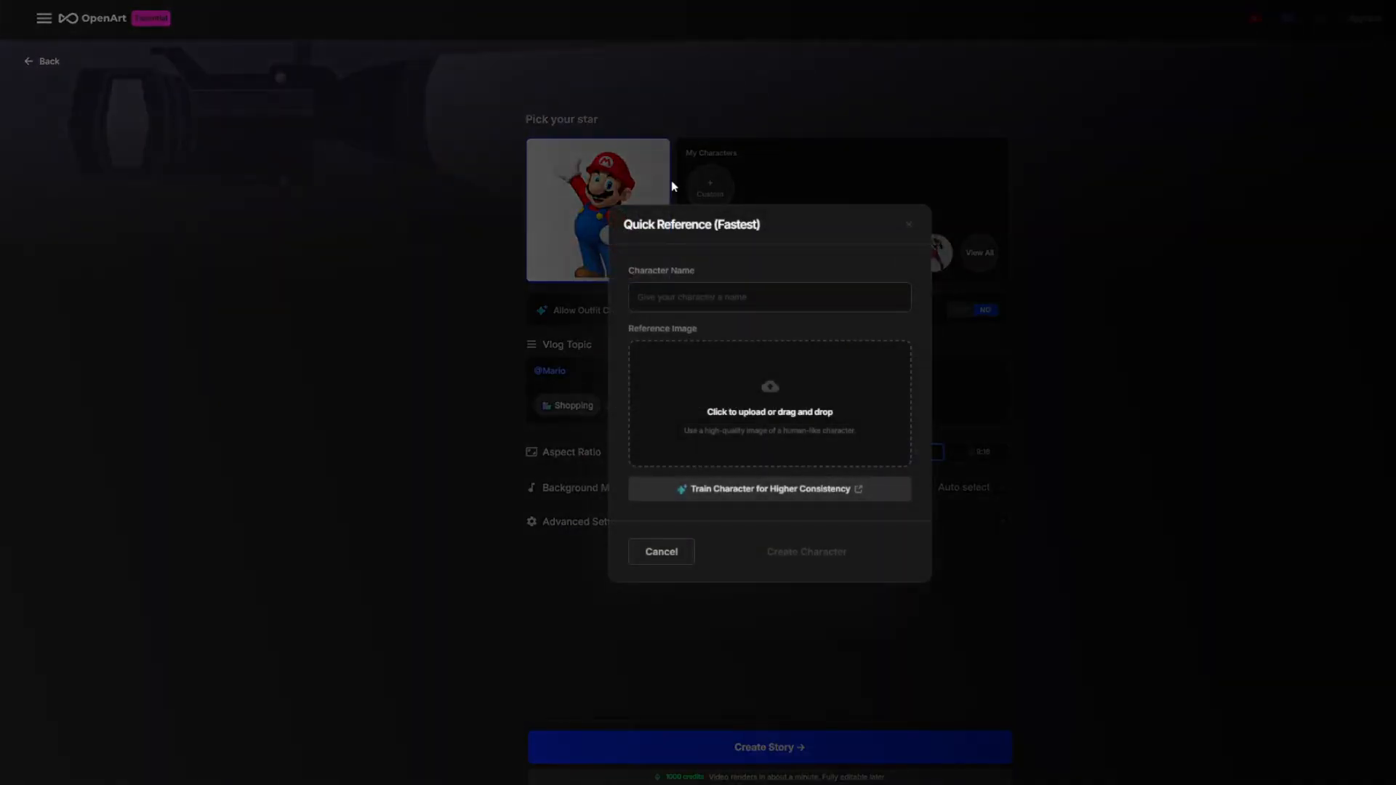
click(676, 297)
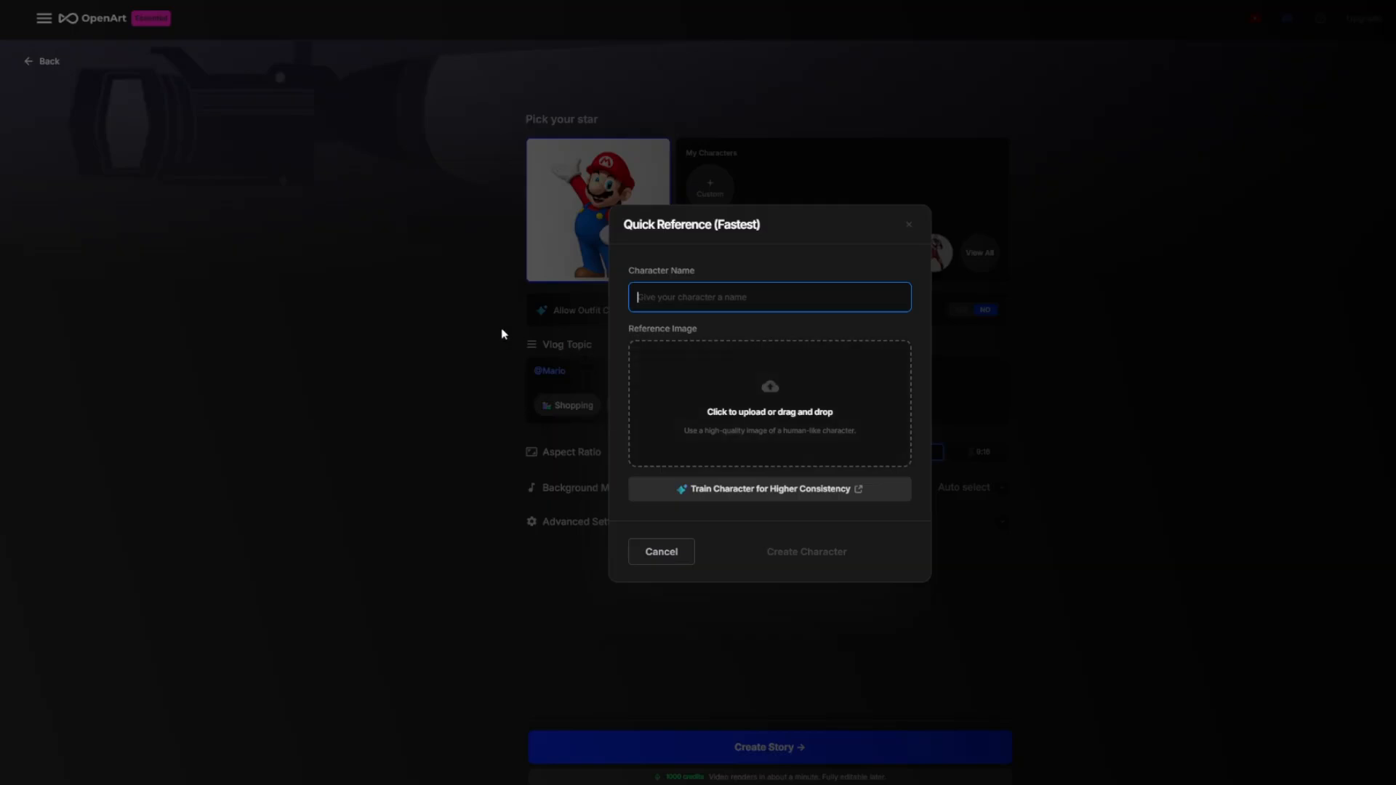
click(909, 224)
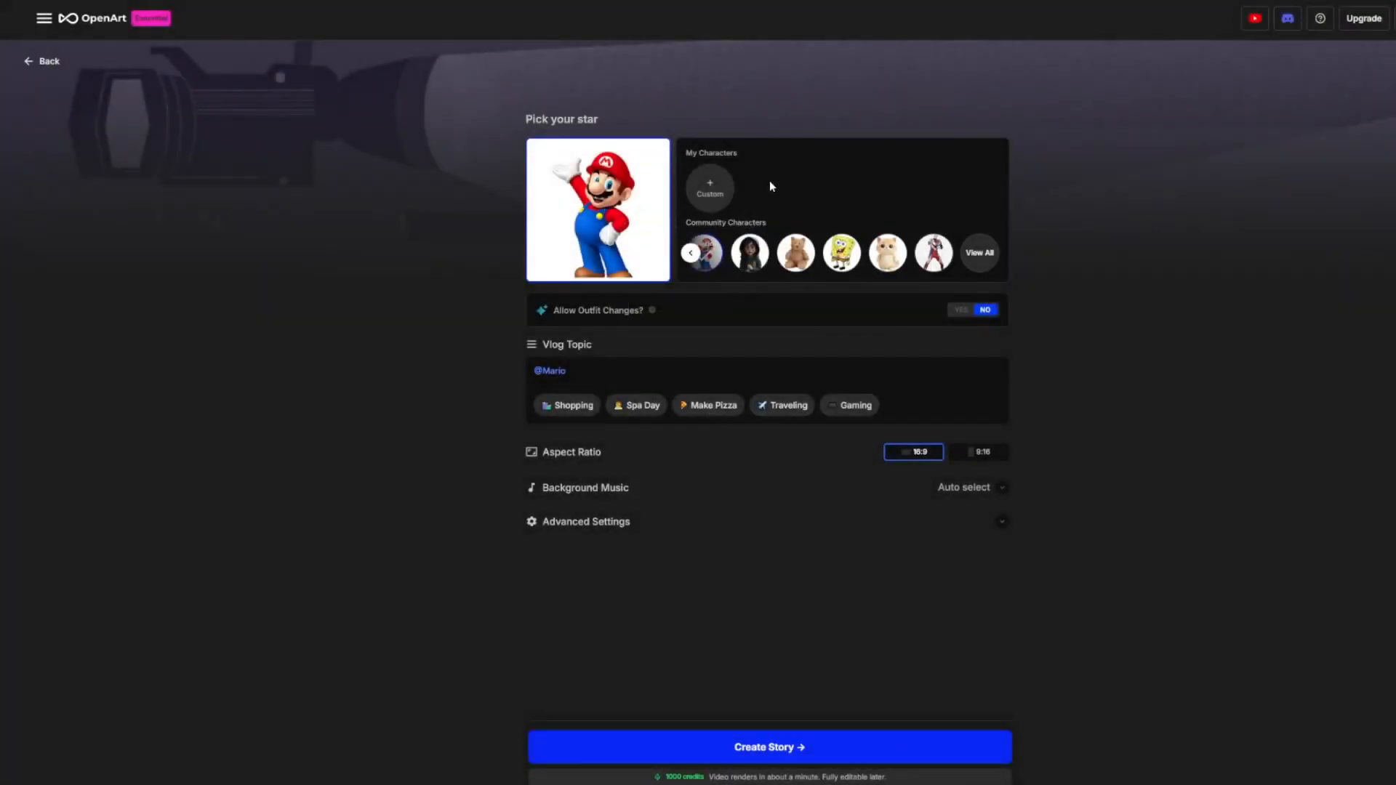
Choose Cheeky from the full character collection as the vlog's star, with outfit changes set to No.
click(979, 253)
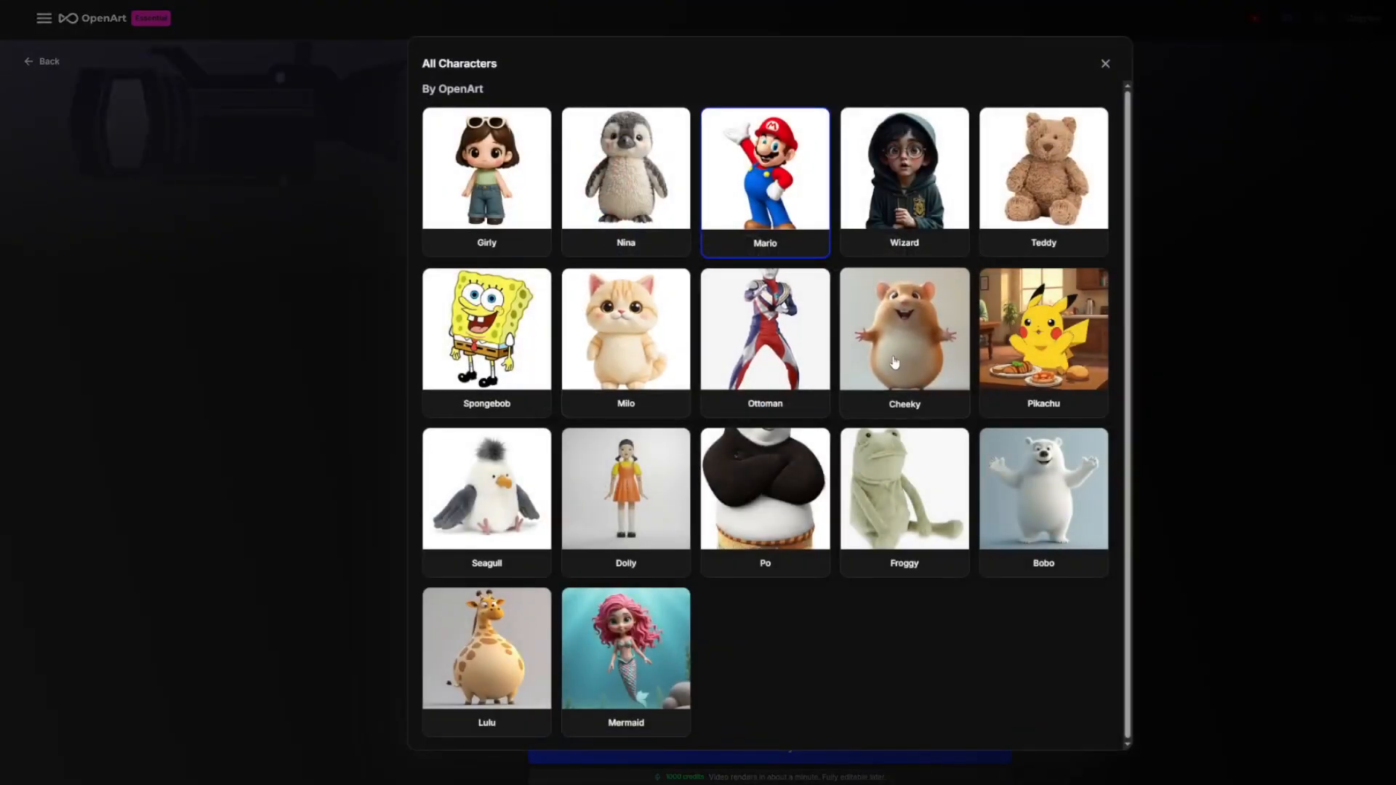
click(920, 322)
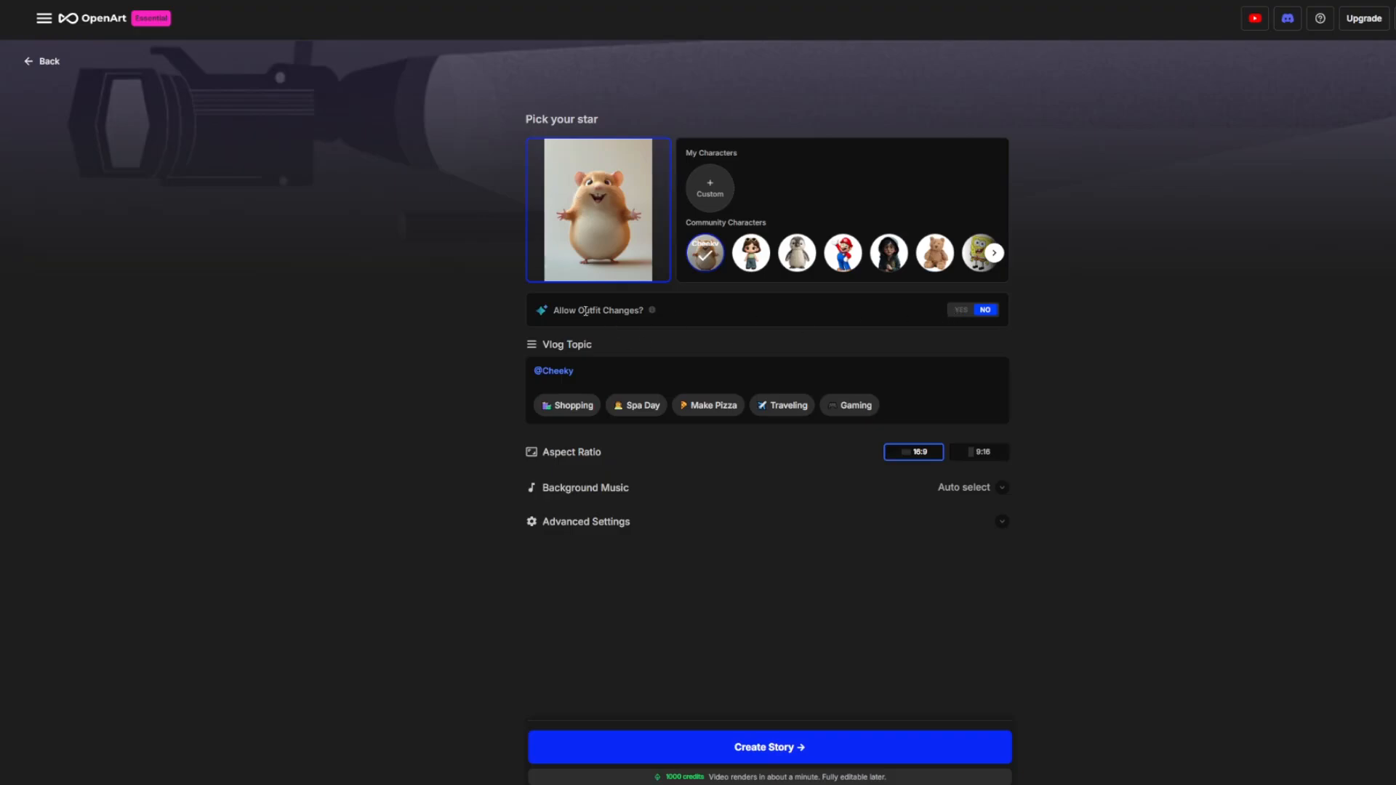
click(960, 310)
click(986, 311)
Describe the vlog topic as Cheeky waking up, exercising on his hamster wheel, getting water and food, showering and brushing his teeth, ready for the day.
click(612, 376)
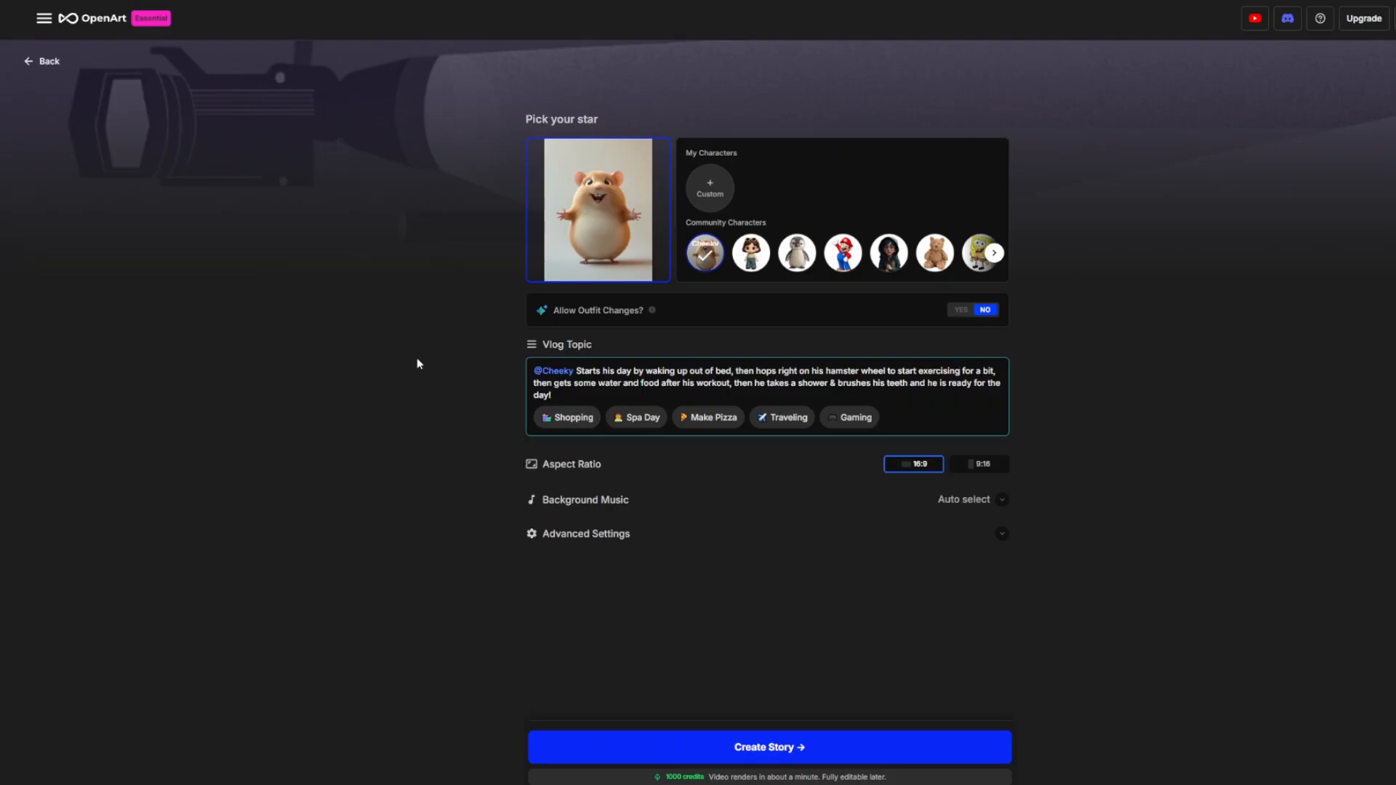
scroll(436, 363, down, 1)
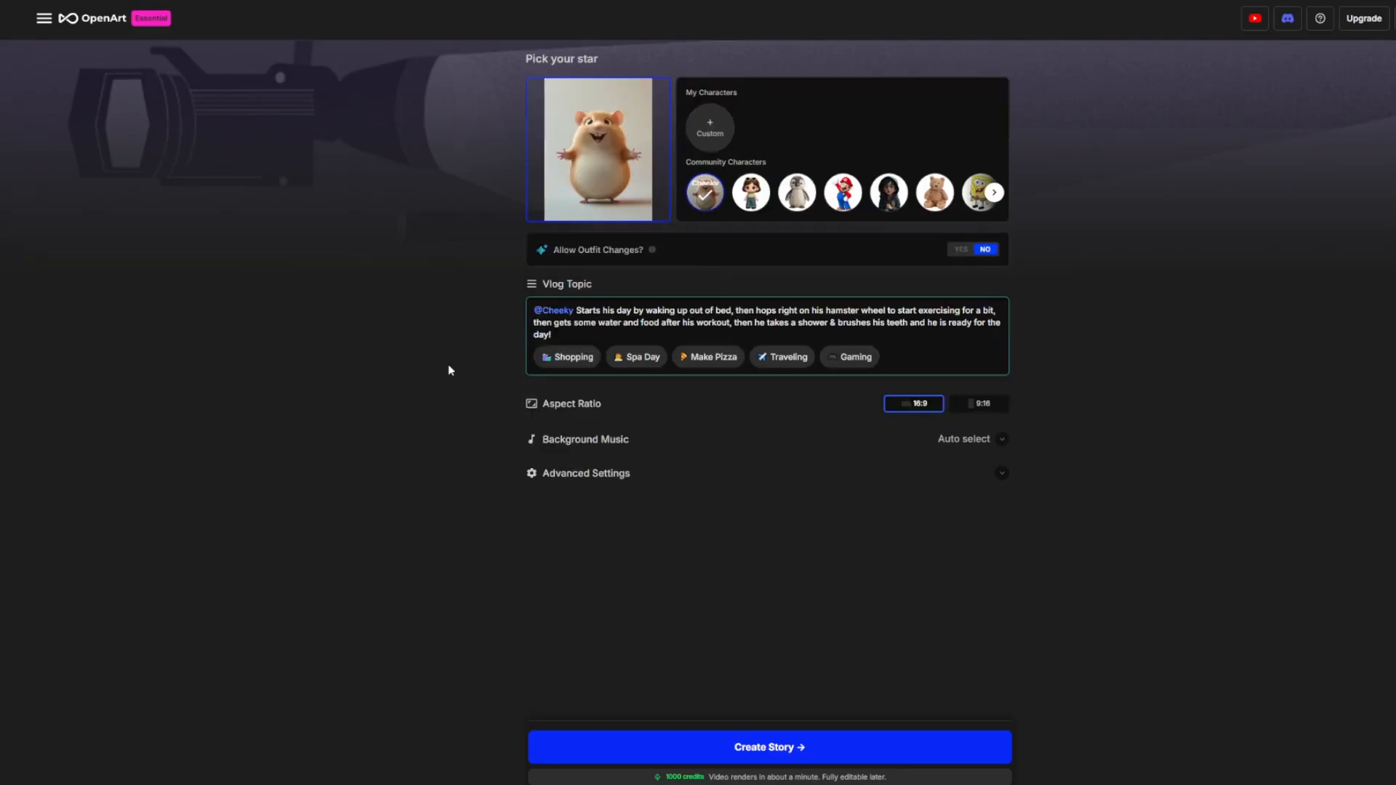
scroll(665, 355, up, 1)
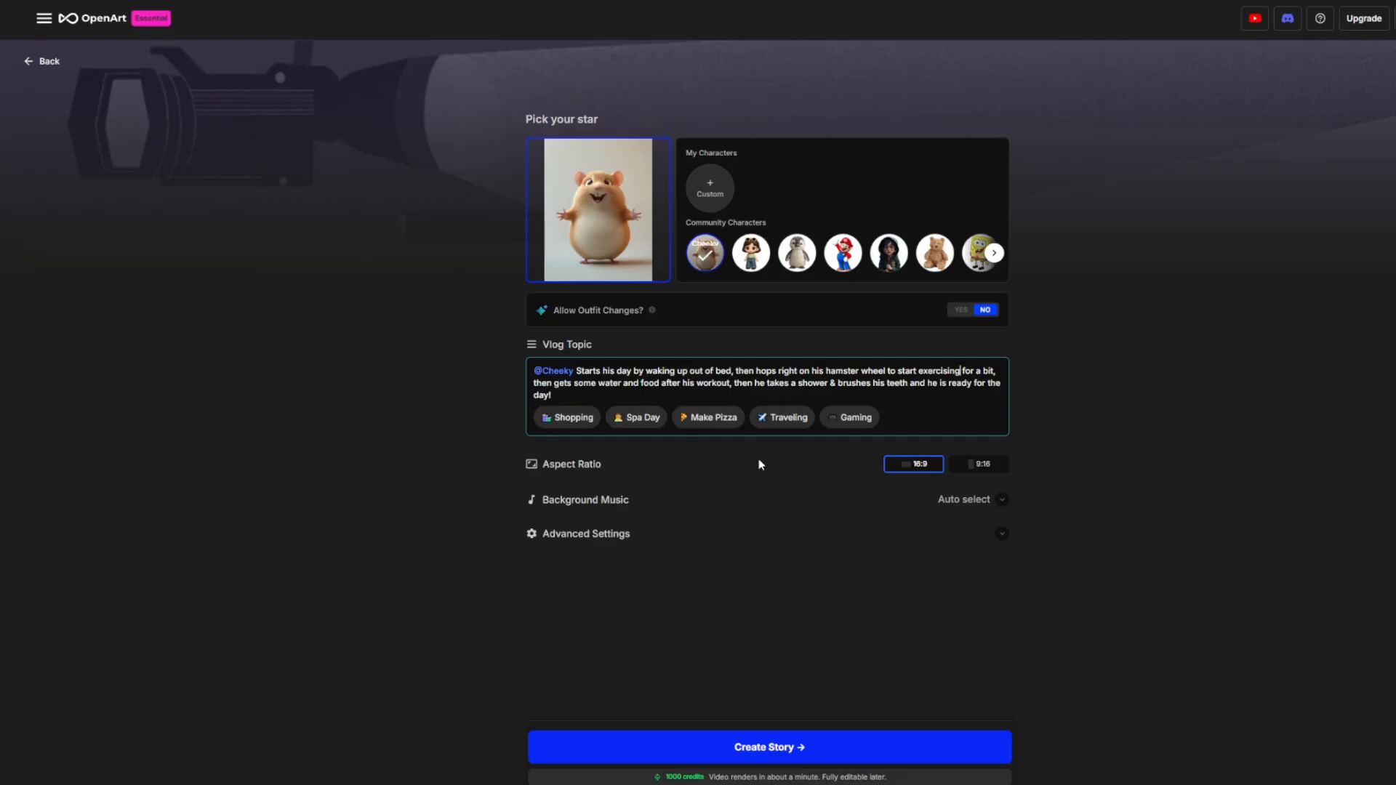
Try the 9:16 aspect ratio and switch back to 16:9.
click(988, 466)
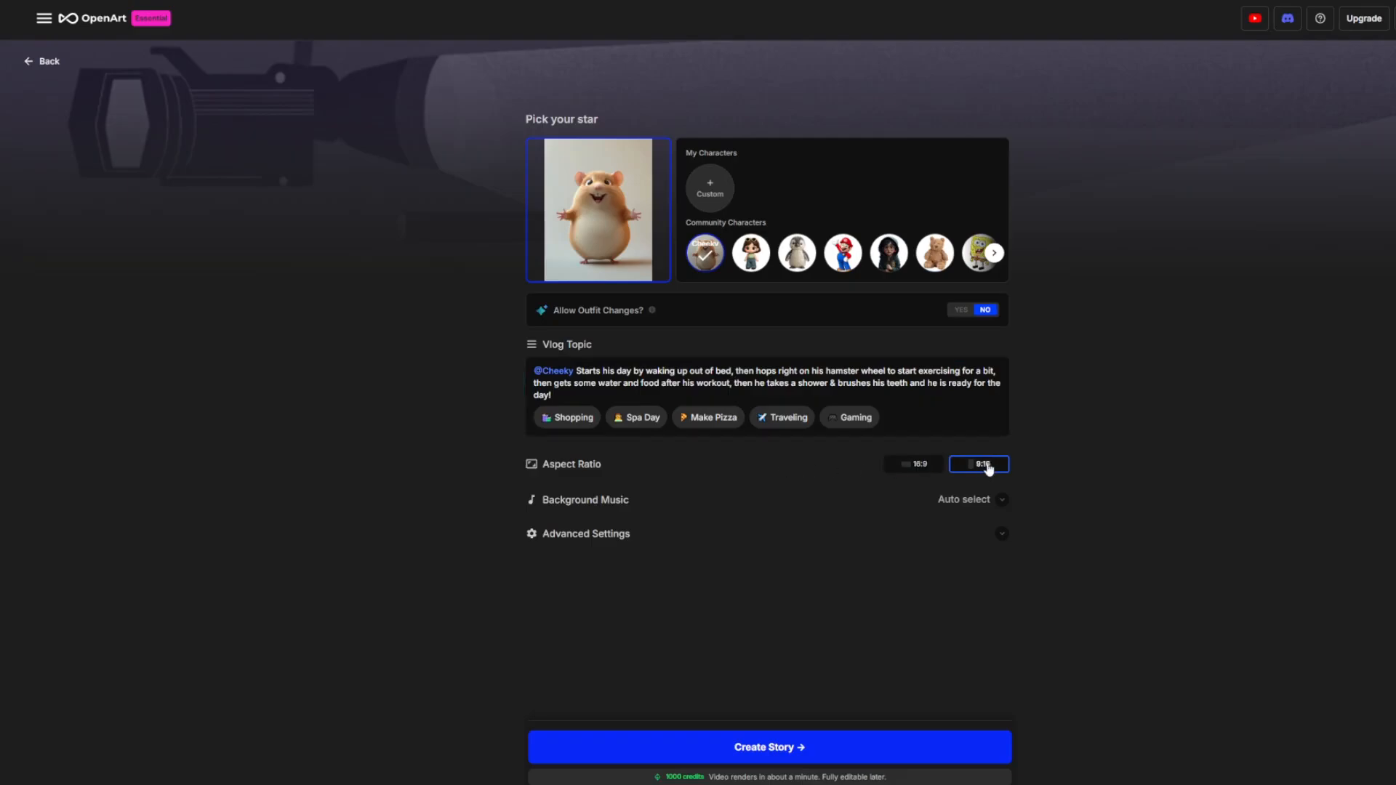
click(914, 466)
Set the vlog's background music to the trending song Energetic Workout.
scroll(800, 436, down, 2)
click(643, 376)
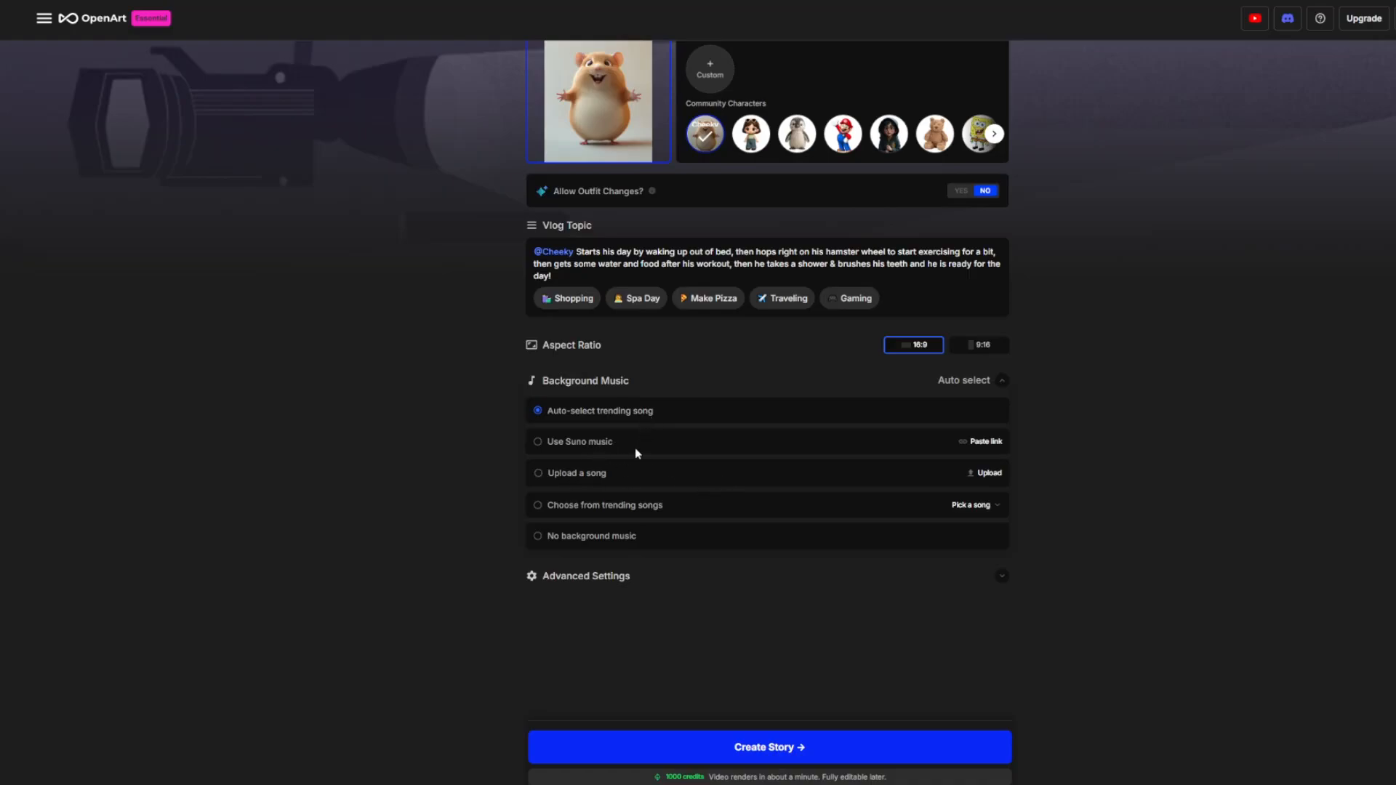
click(990, 507)
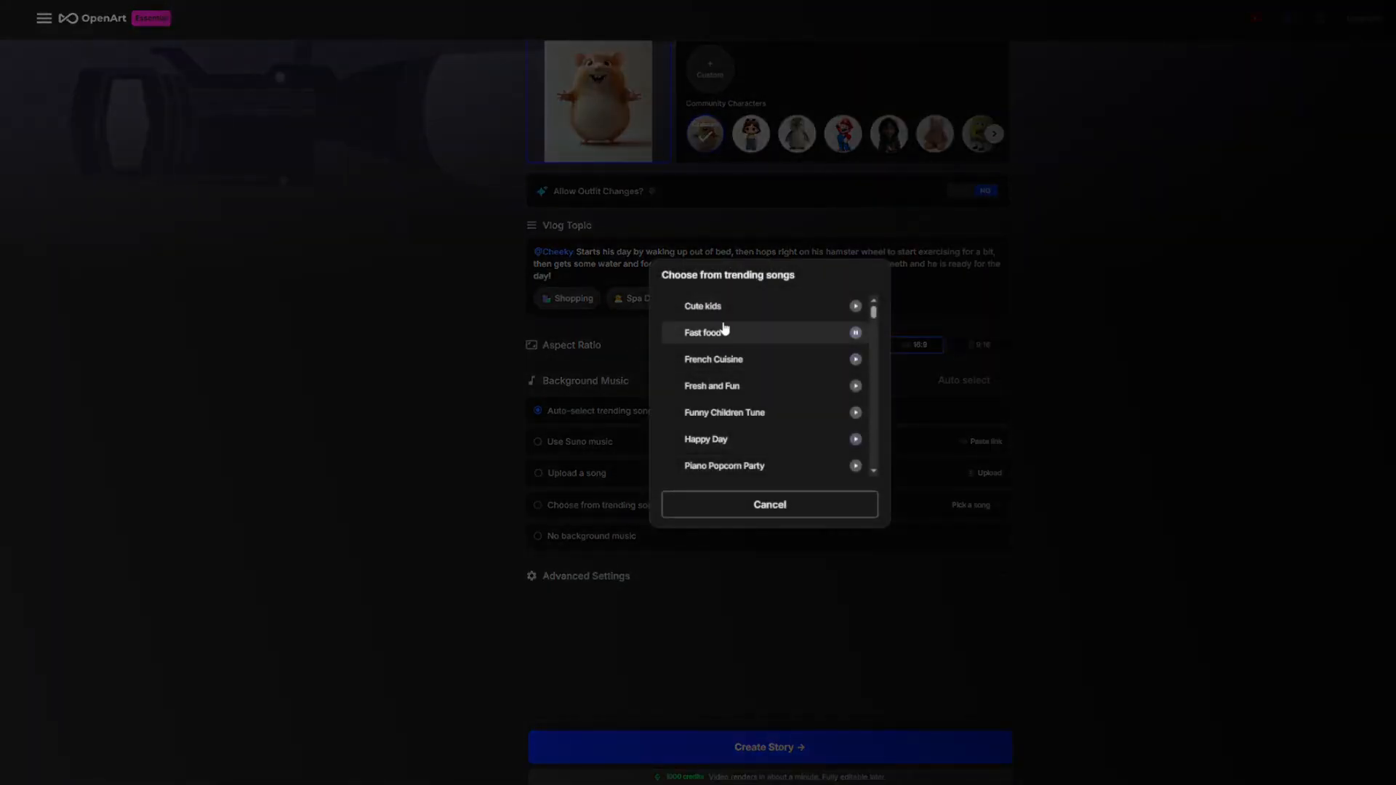
drag(873, 310, 836, 424)
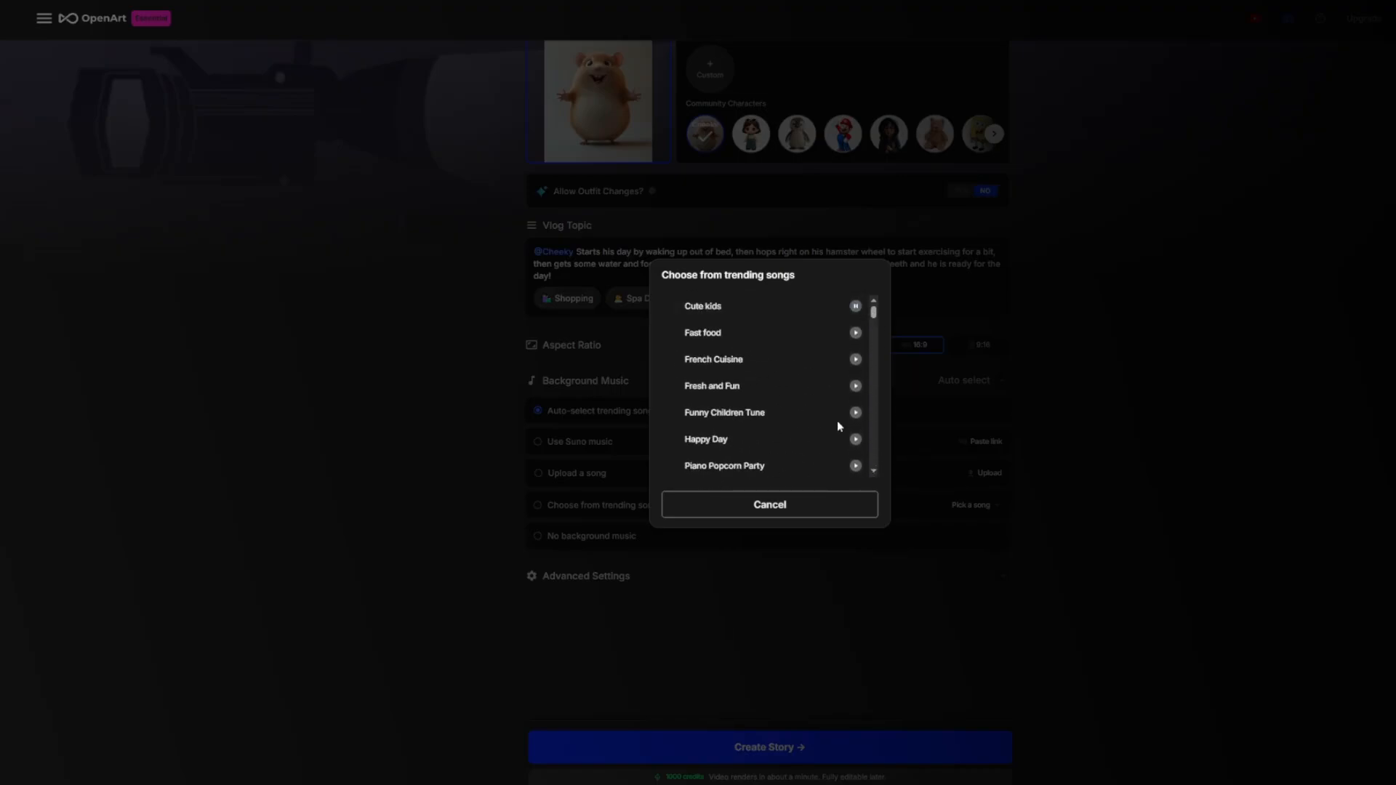
click(734, 509)
click(541, 538)
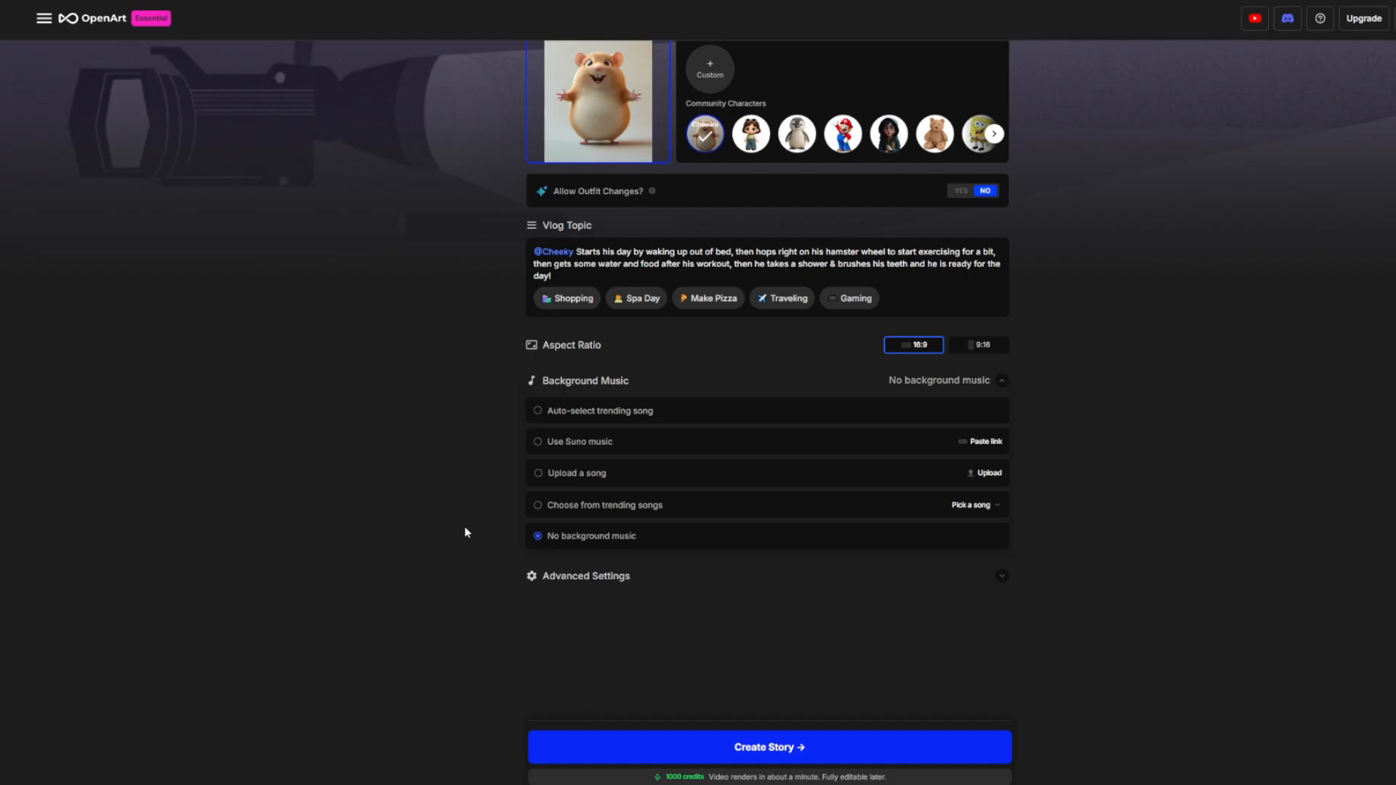
click(993, 511)
drag(873, 308, 875, 395)
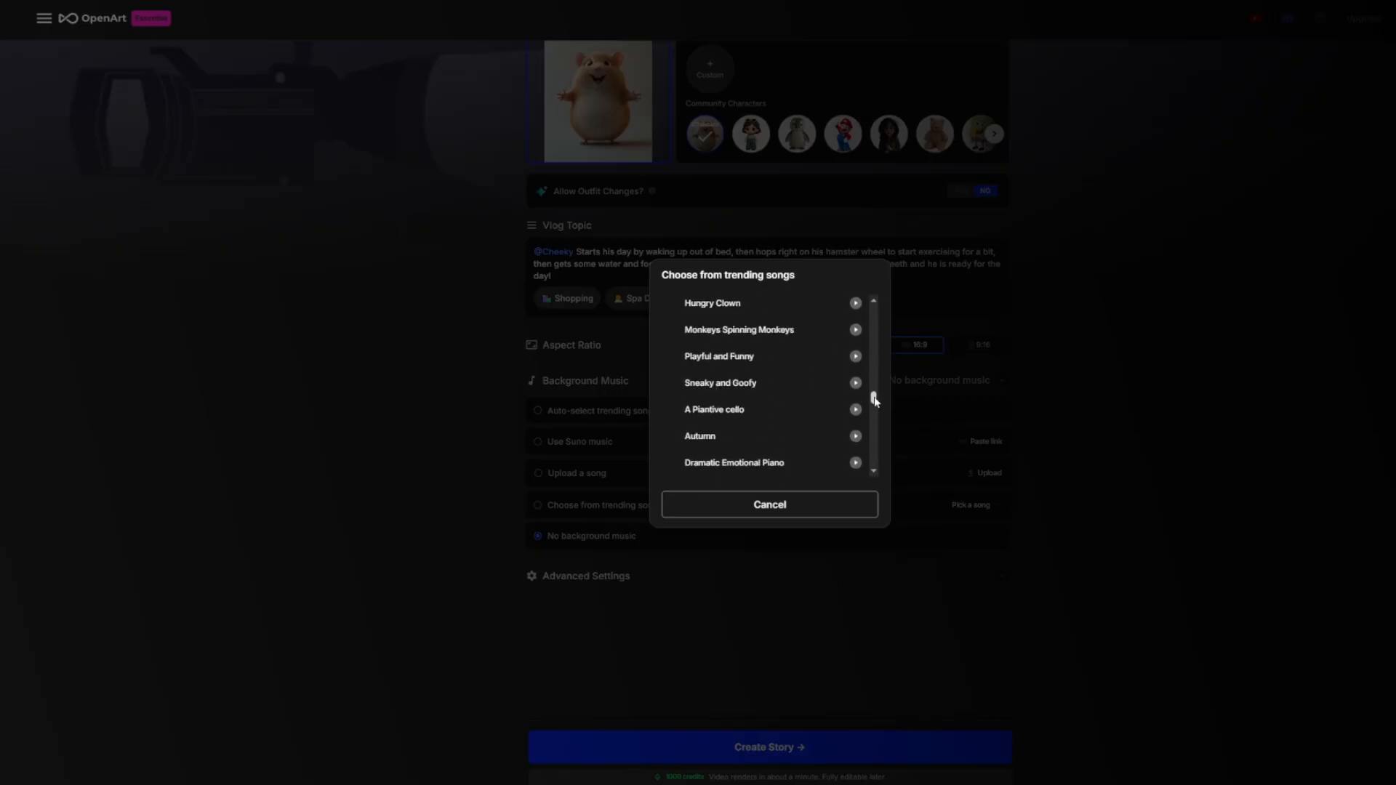
click(875, 436)
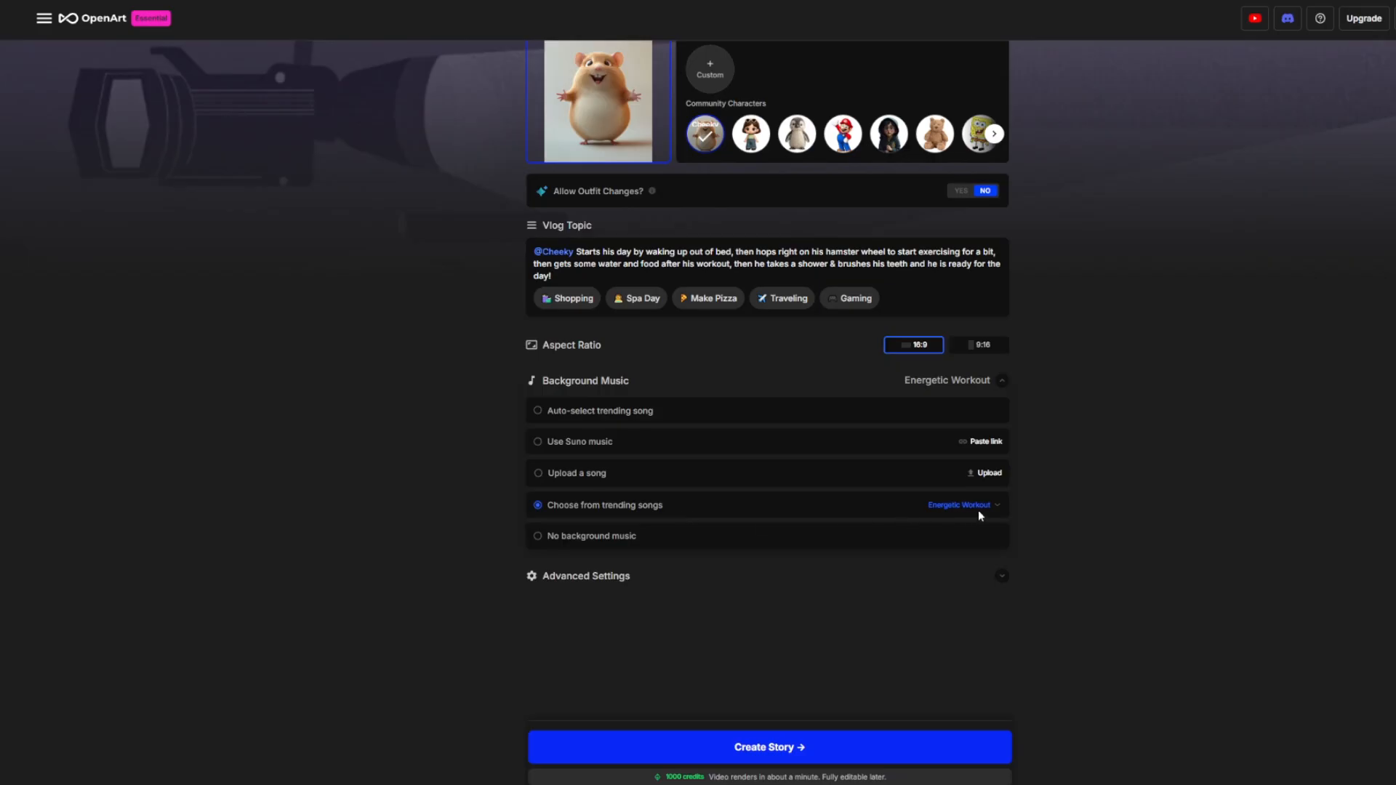
scroll(612, 221, up, 1)
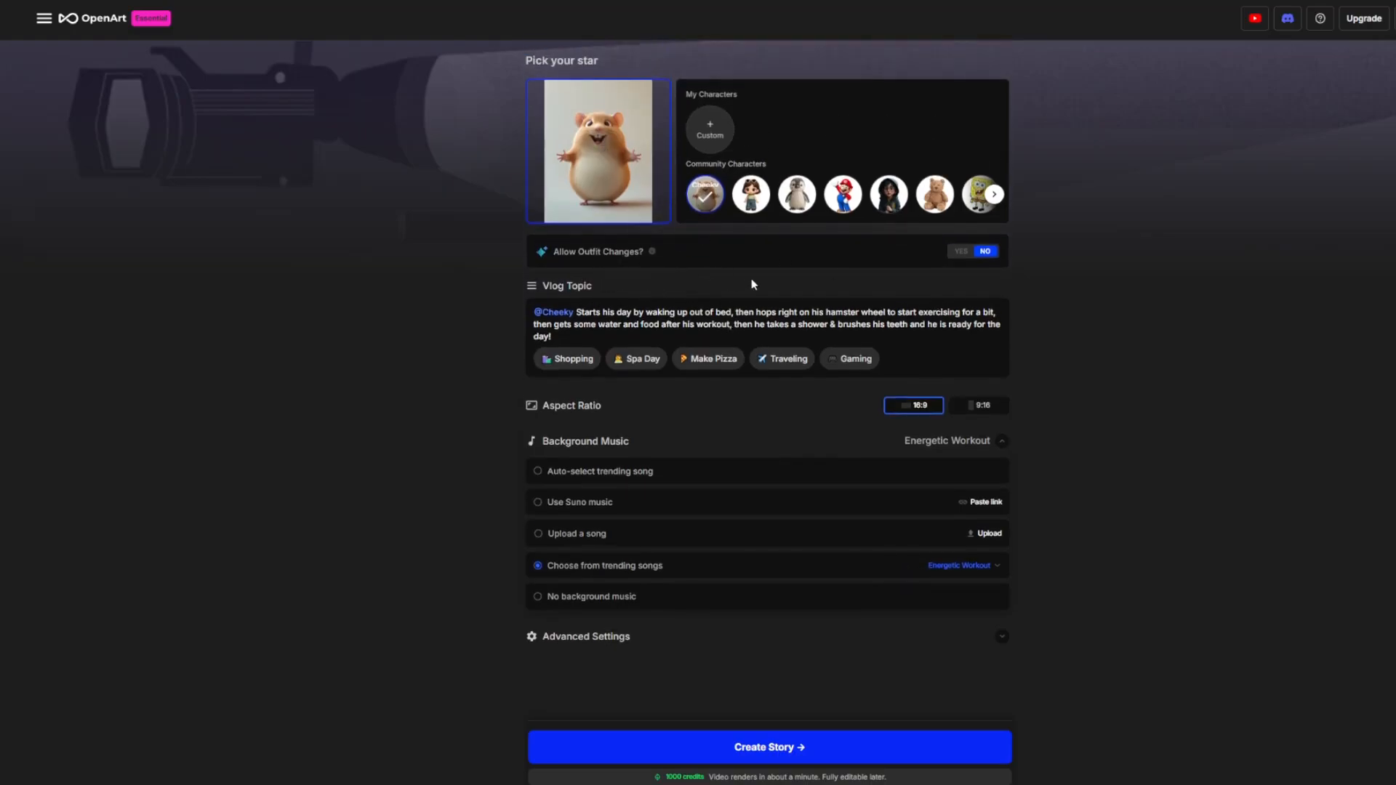
scroll(486, 349, down, 1)
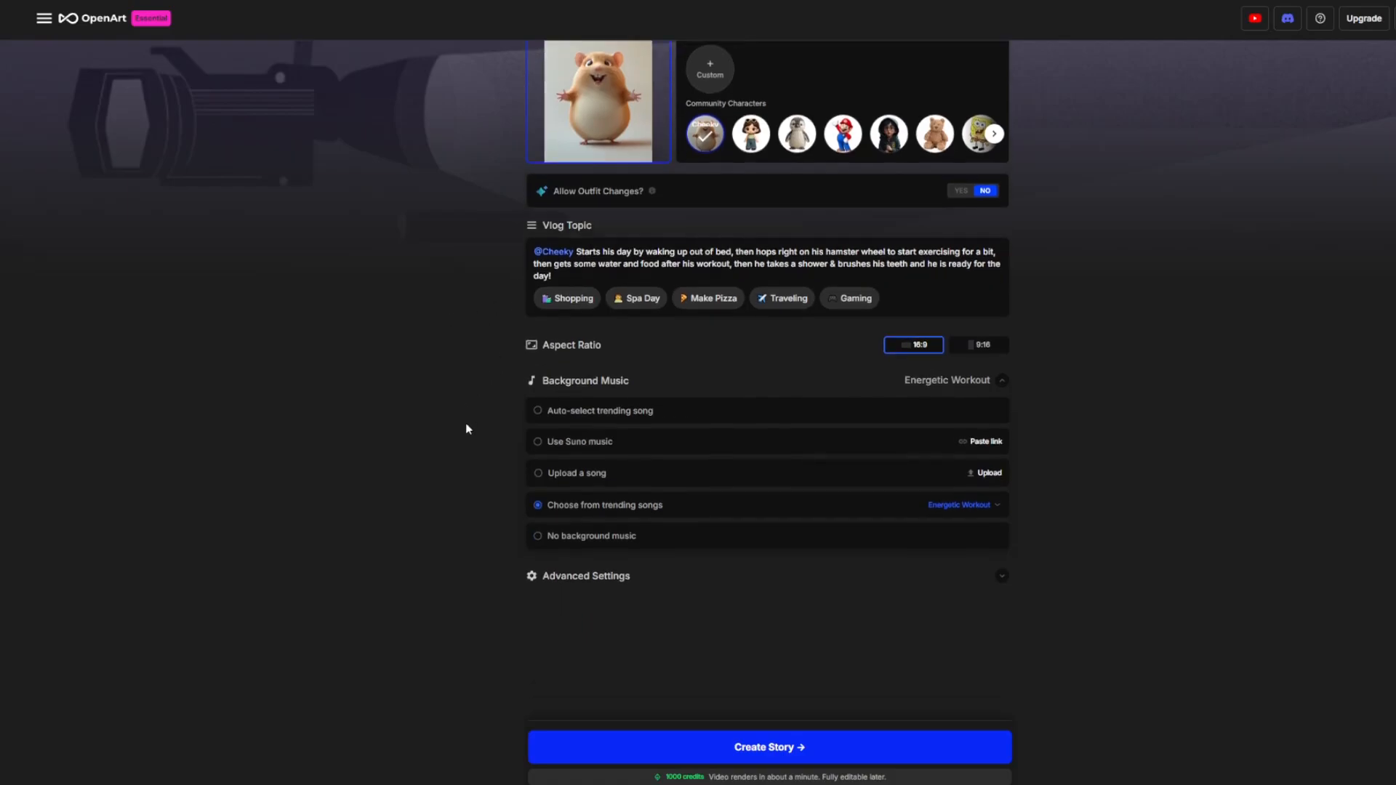
Examine the available image models and video models in the vlog's advanced settings.
click(596, 576)
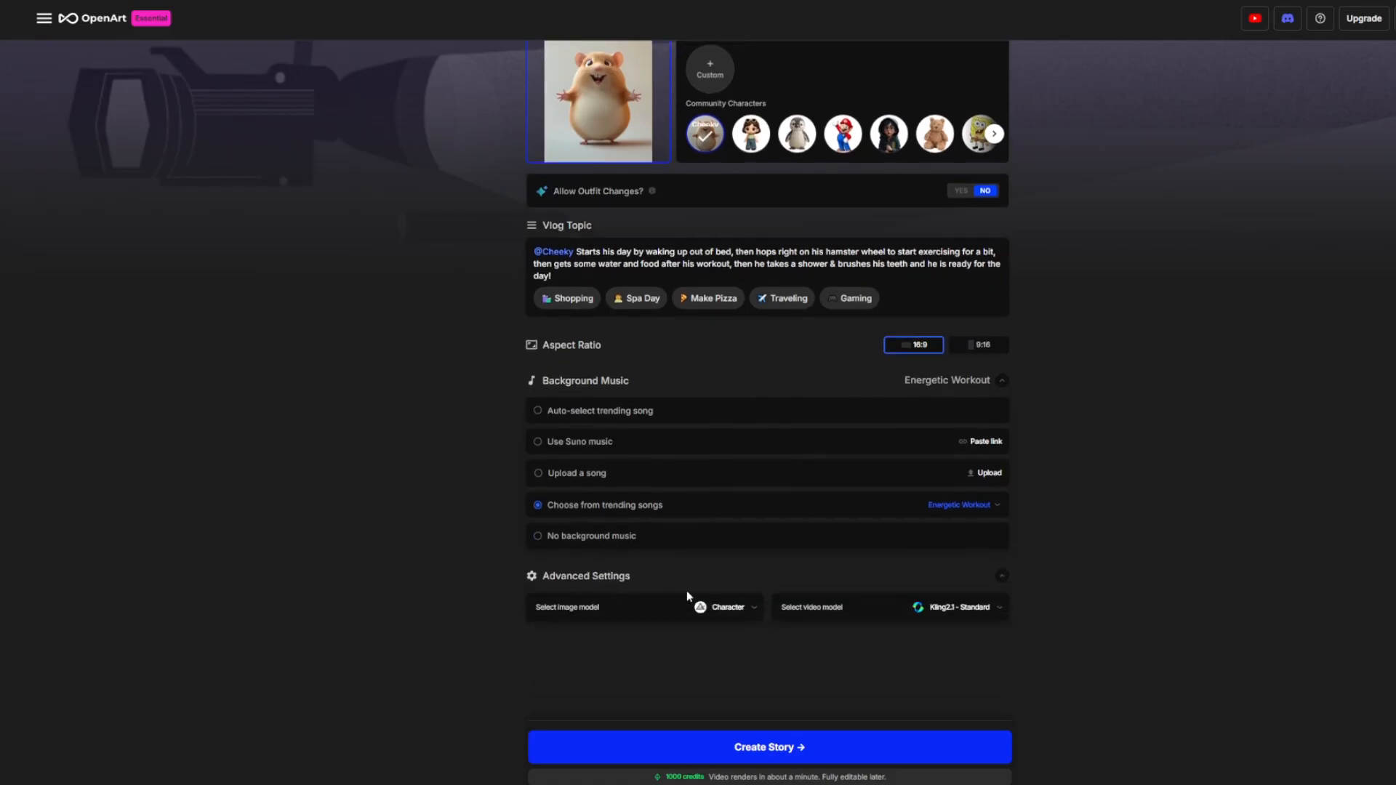
click(738, 608)
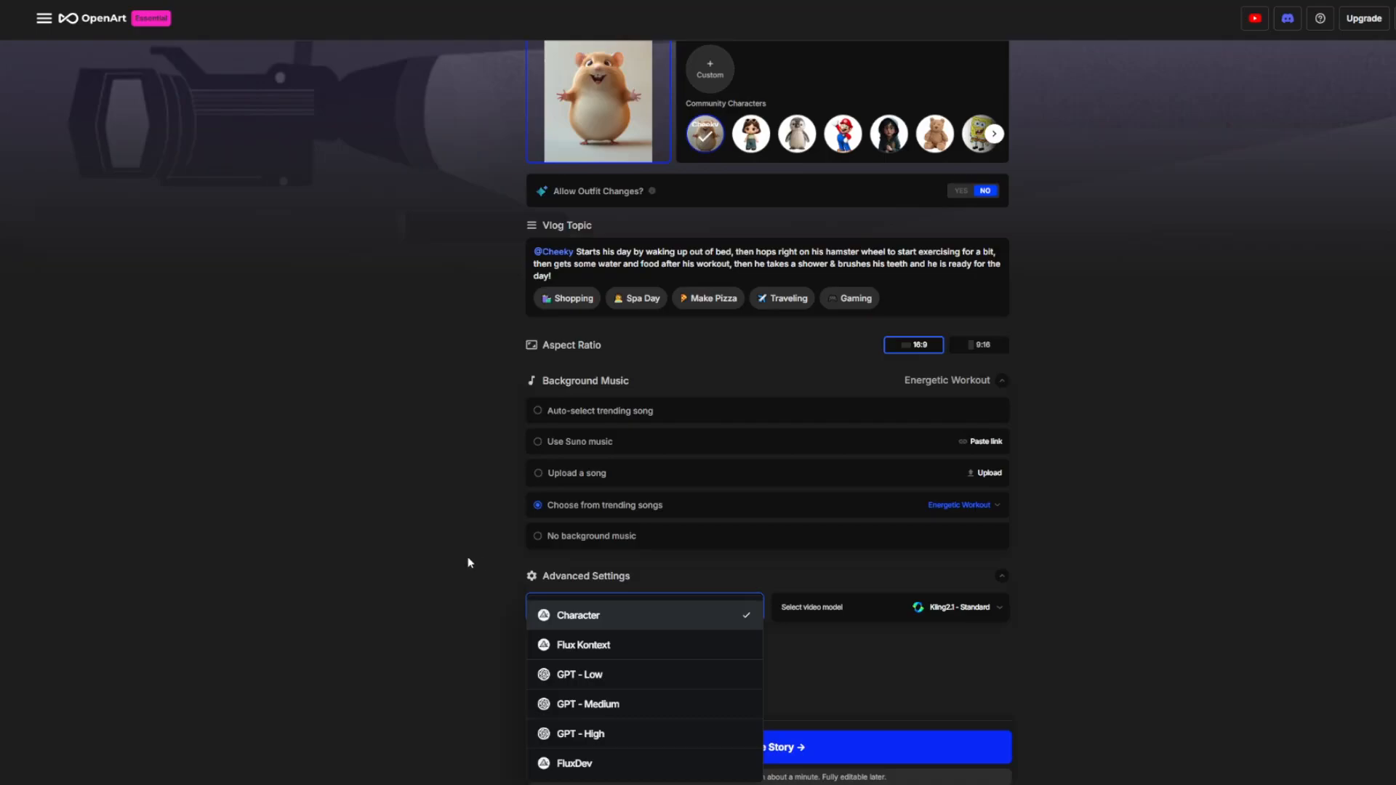
click(499, 610)
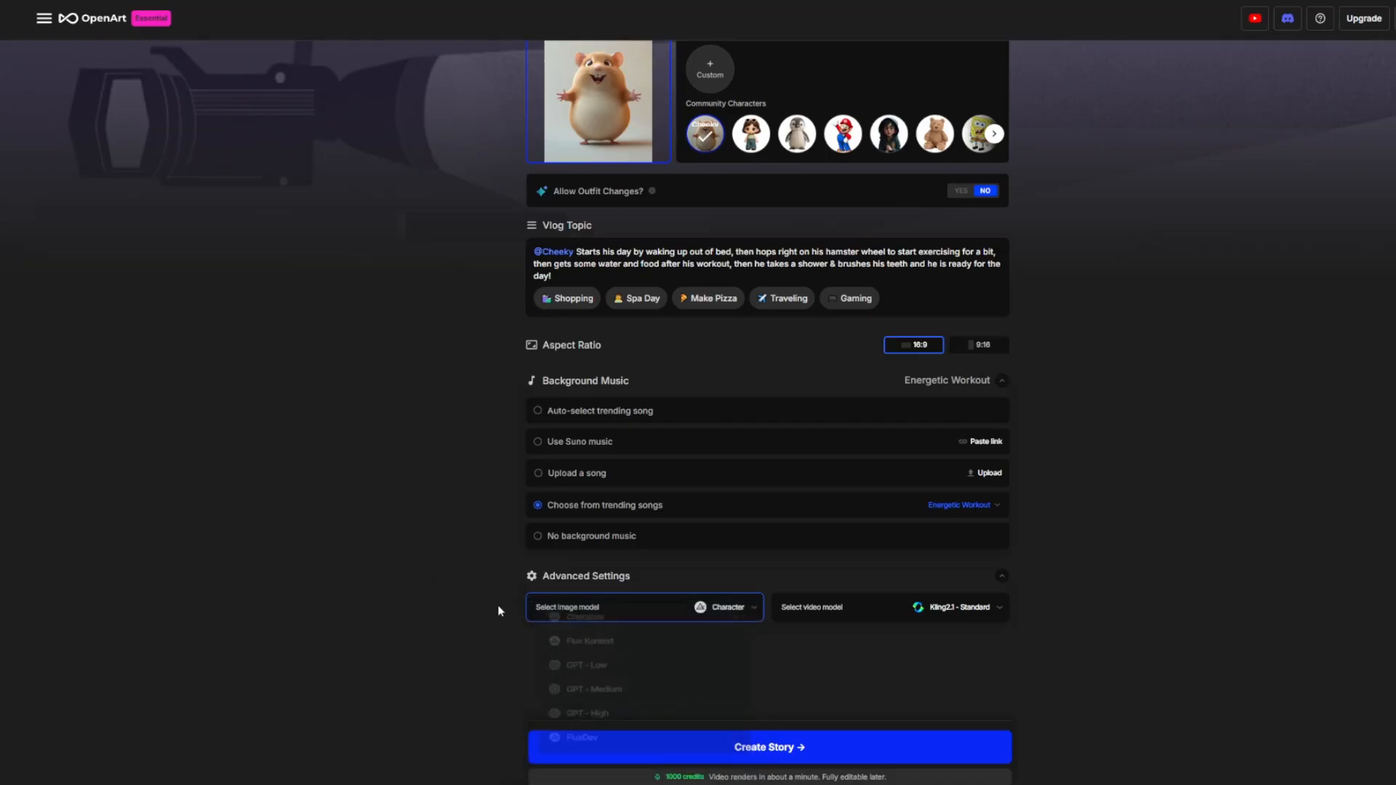
click(990, 610)
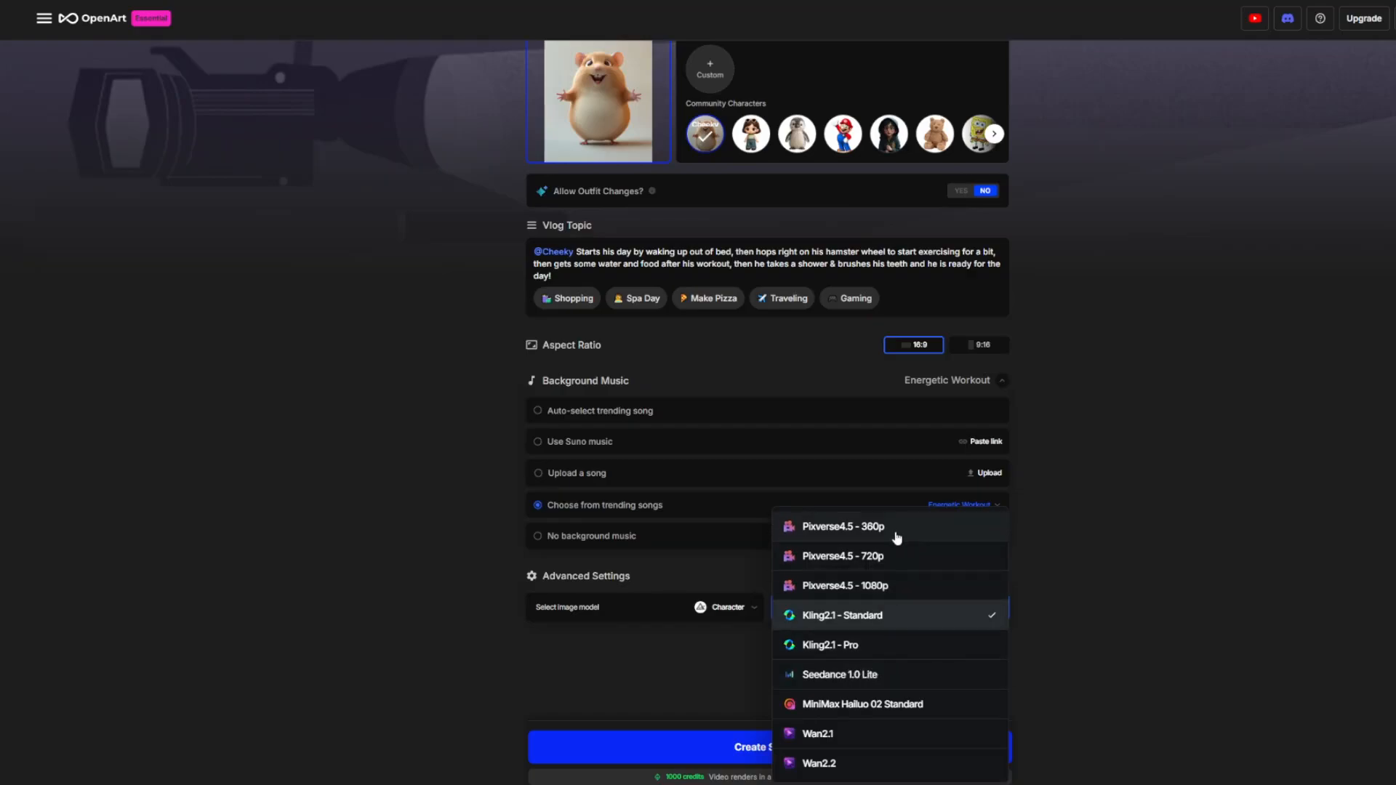
click(713, 665)
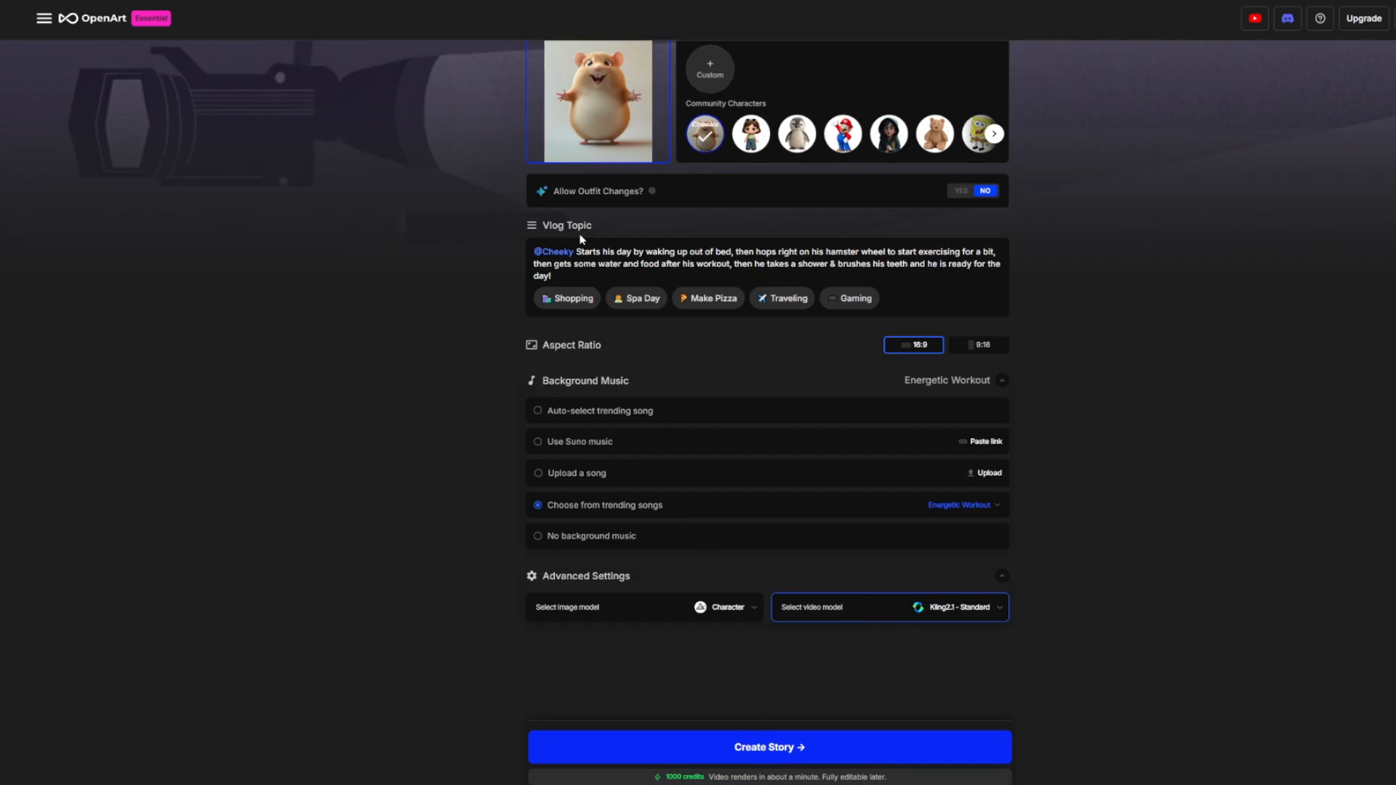
Review the vlog settings and generate the story.
scroll(581, 244, up, 2)
scroll(509, 436, down, 2)
scroll(710, 364, up, 2)
scroll(794, 738, down, 2)
click(795, 738)
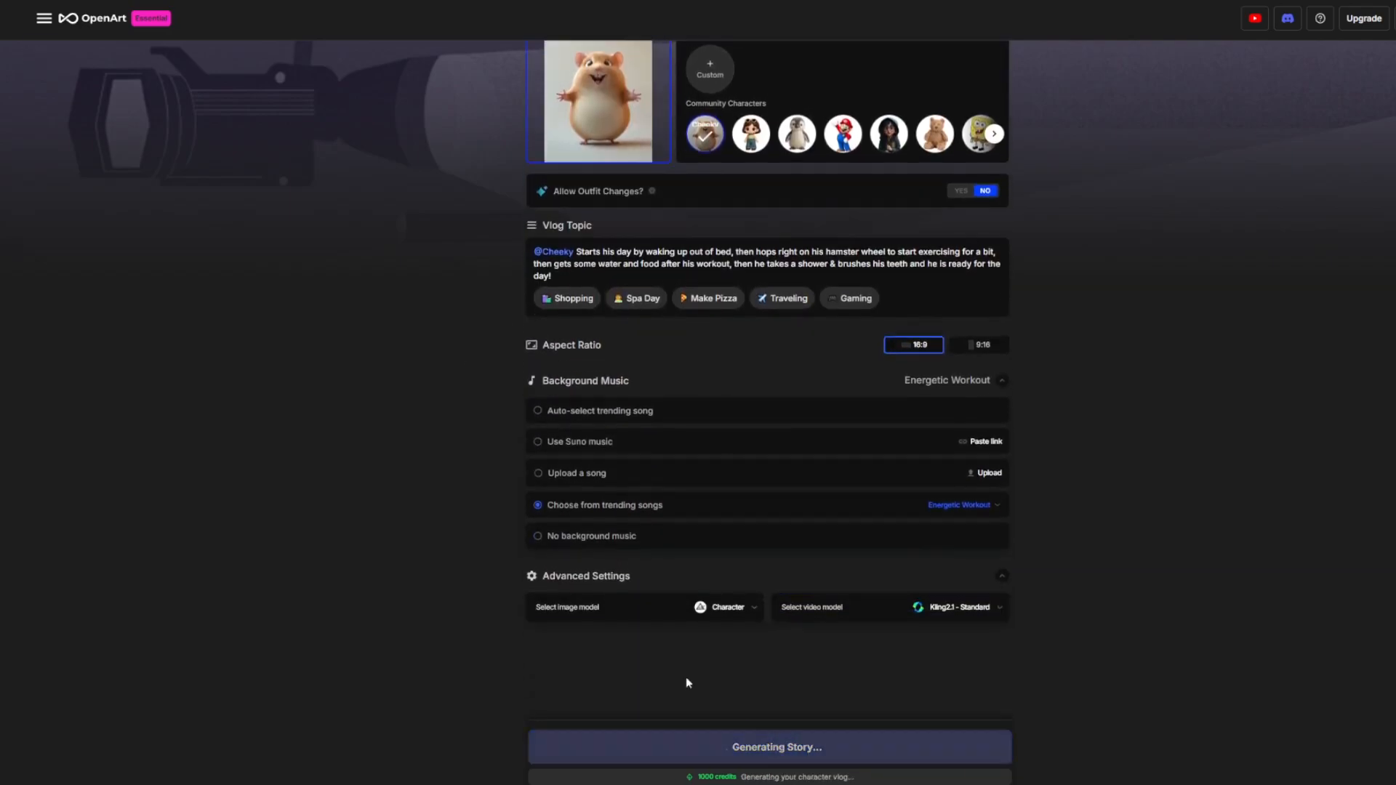
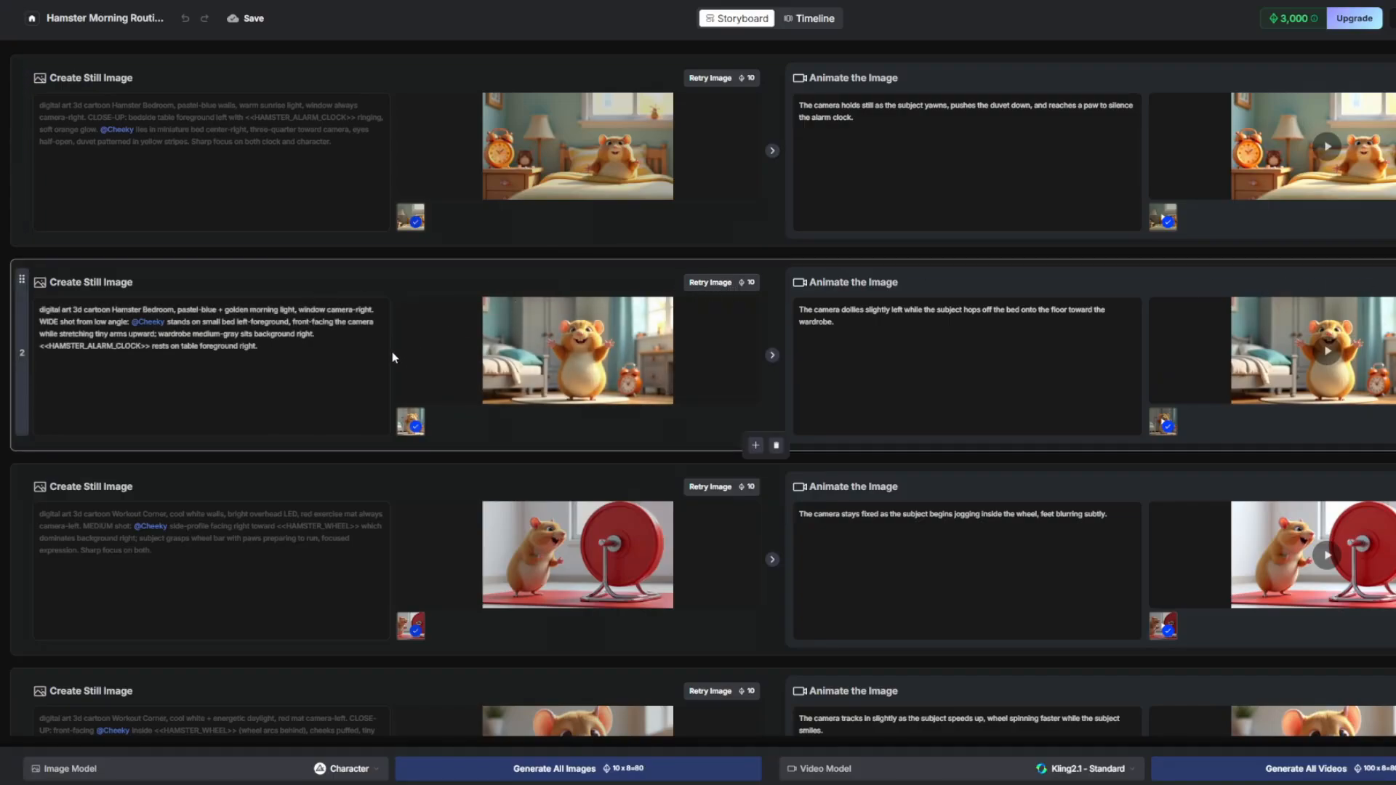
Delete the last sentence about the <<HAMSTER_ALARM_CLOCK>> from scene 2's still image prompt.
drag(263, 348, 63, 348)
click(87, 346)
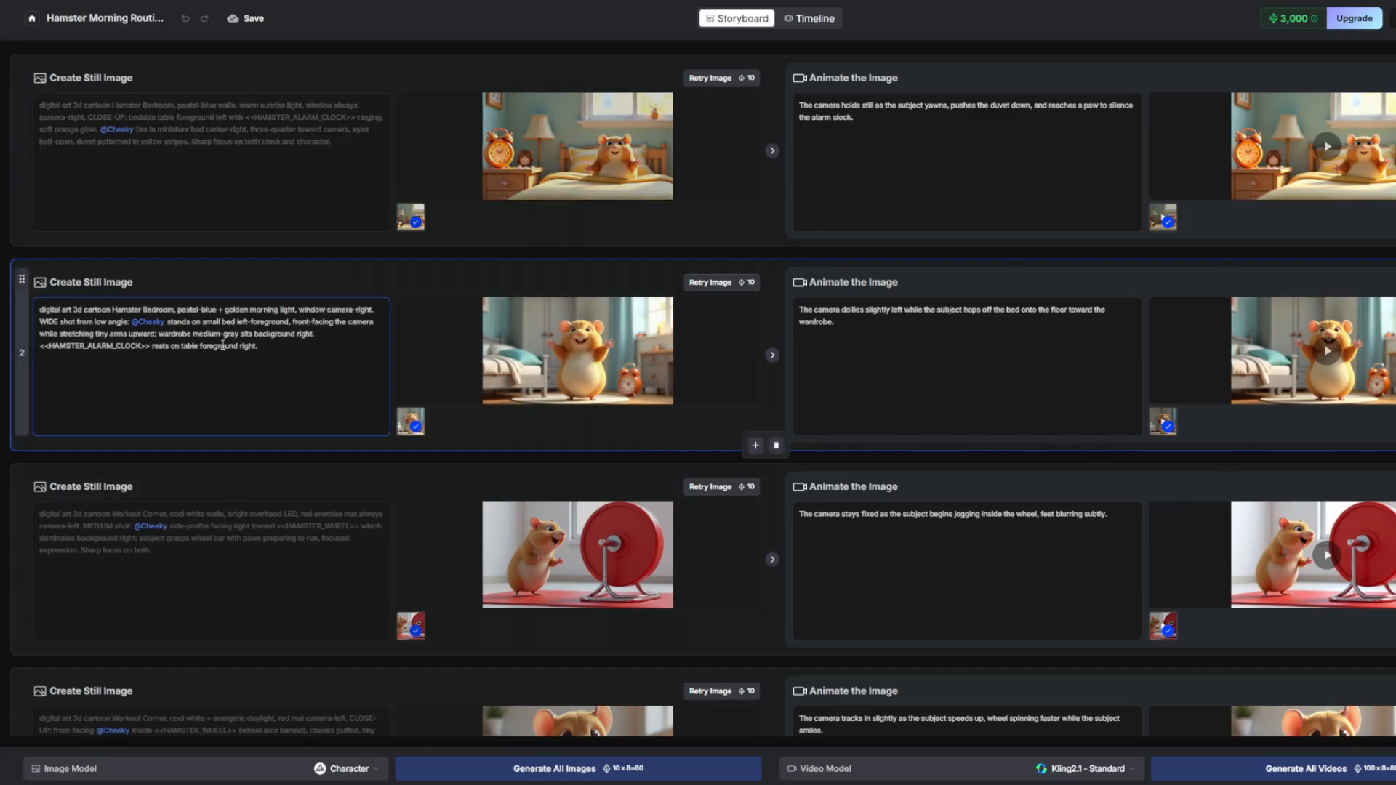
click(88, 346)
drag(259, 347, 39, 346)
key(BackSpace)
Regenerate scene 2's still image and its matching video clip.
click(710, 282)
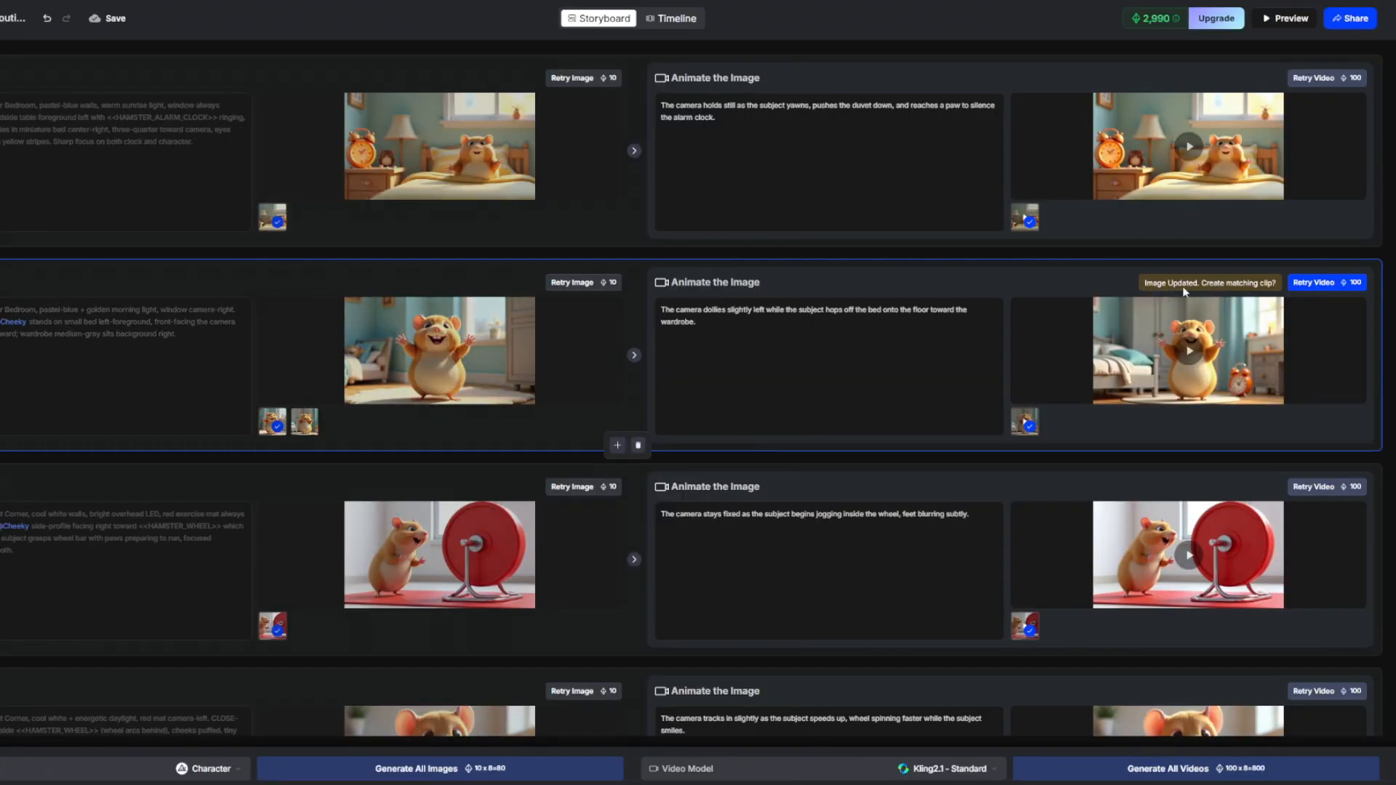
click(1332, 289)
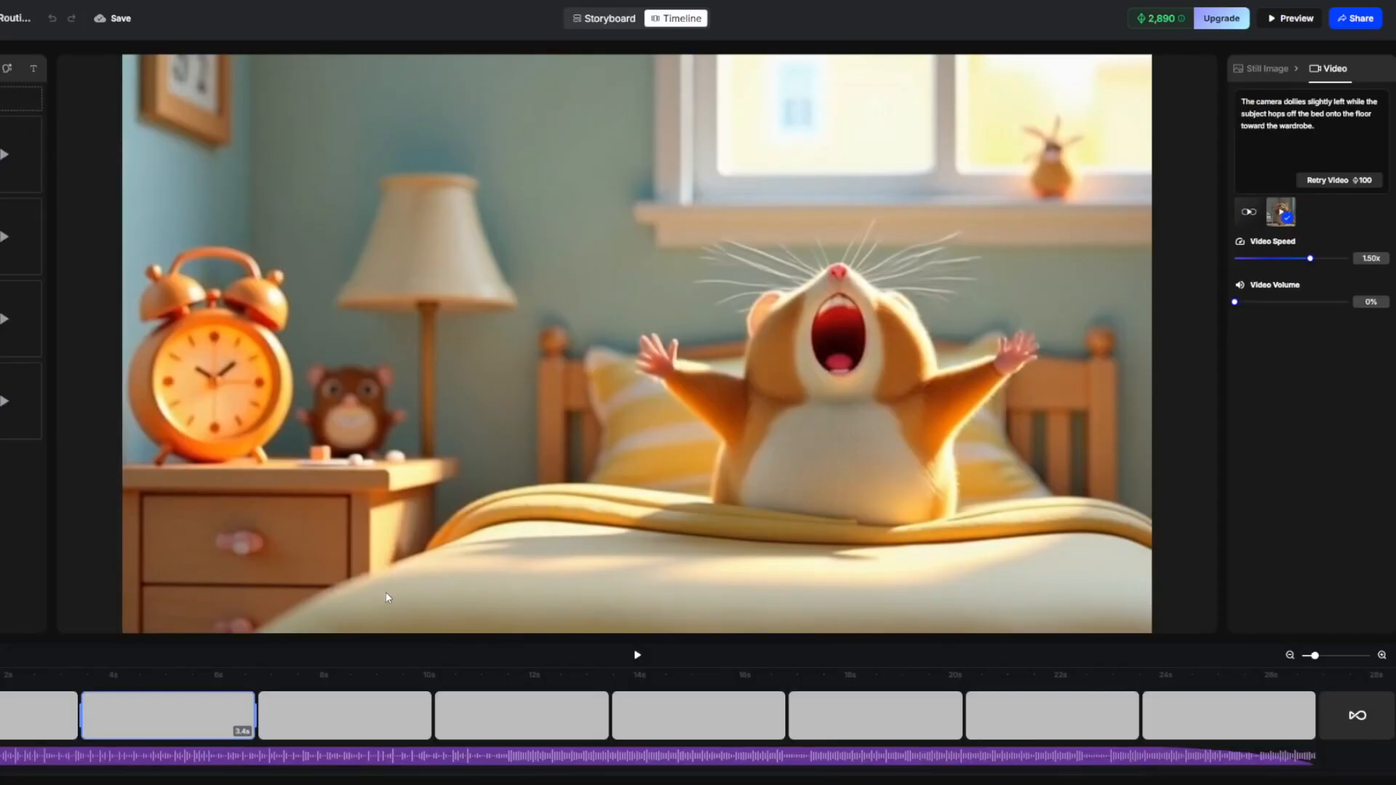
Inspect the music track's properties and slow down the third timeline clip so it lasts about 4.0 seconds.
click(375, 756)
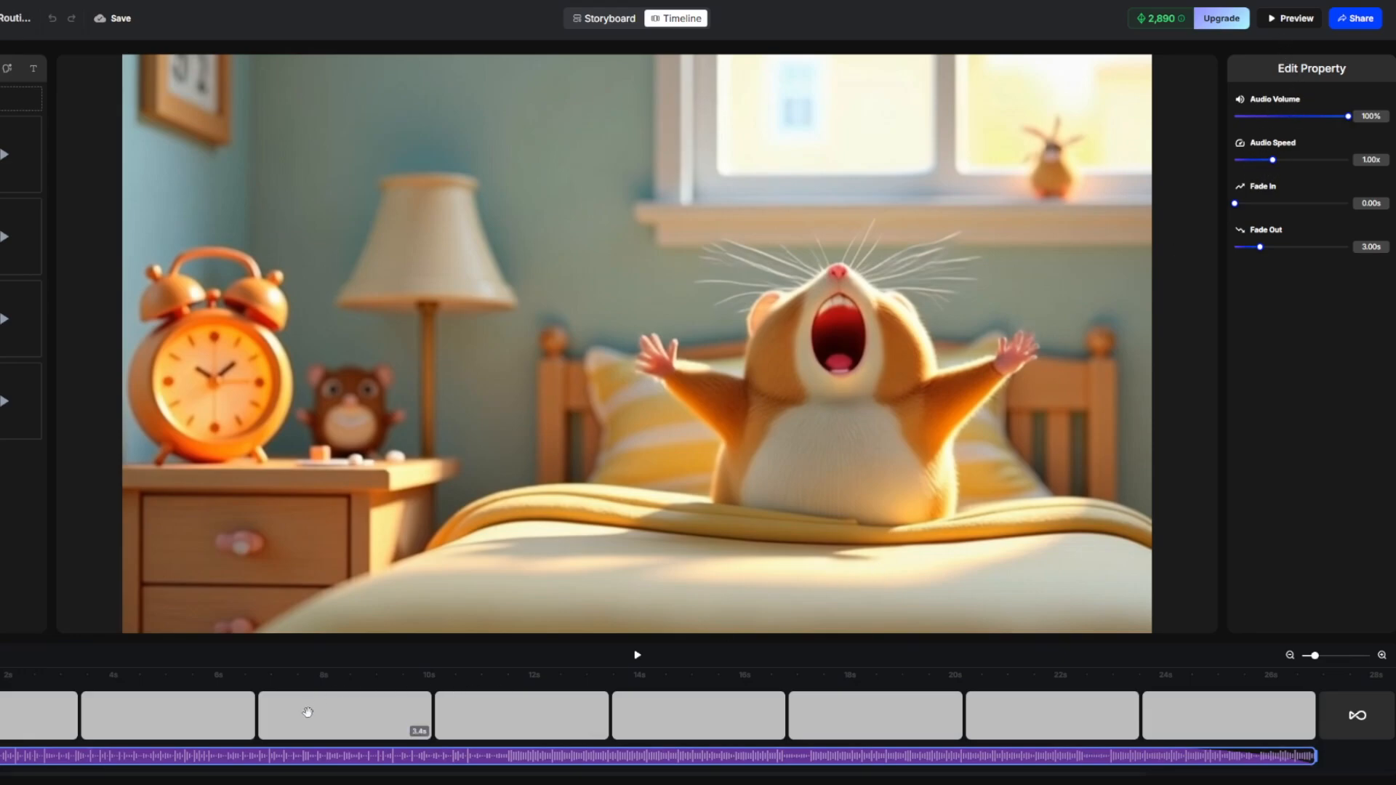
click(306, 709)
drag(1306, 264, 1291, 264)
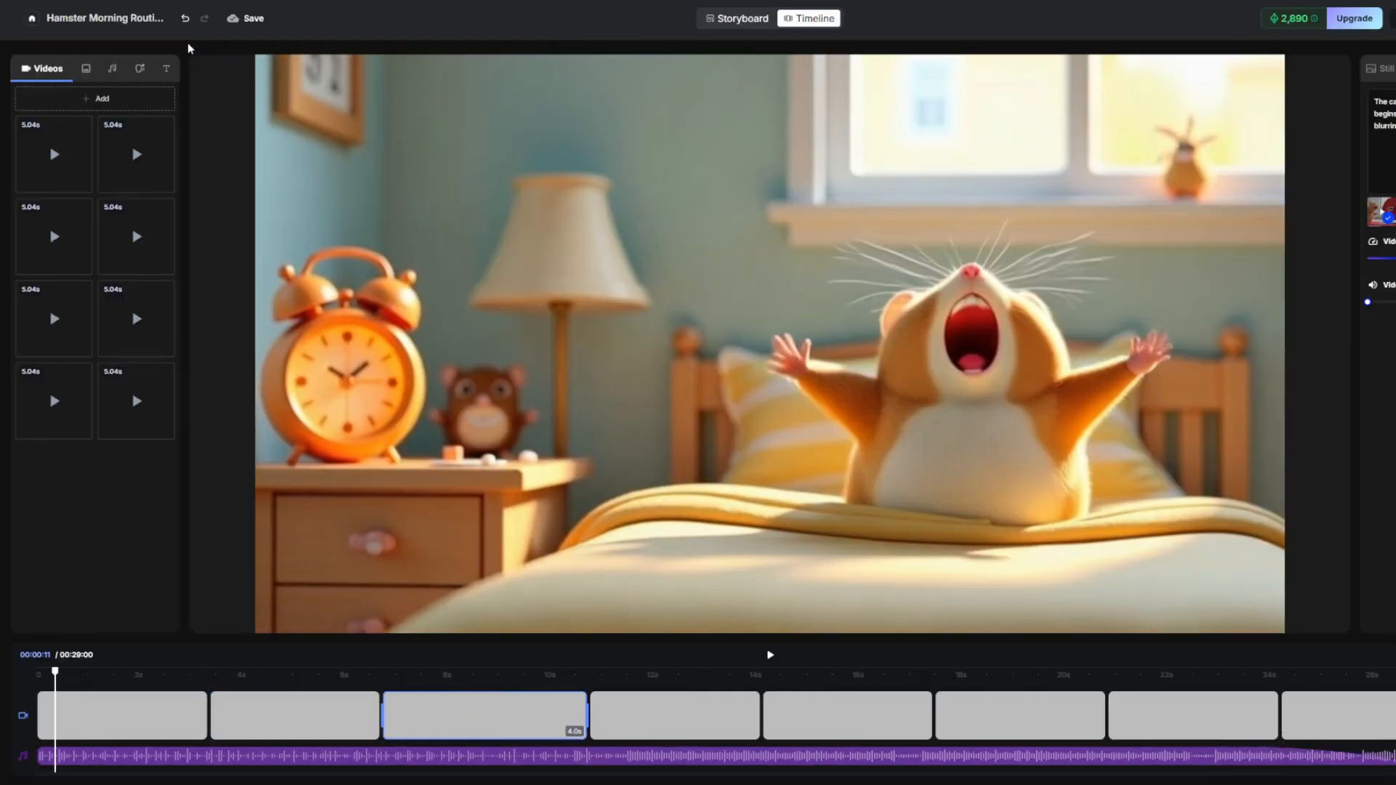
Return to the storyboard and play a preview of the whole vlog.
click(727, 19)
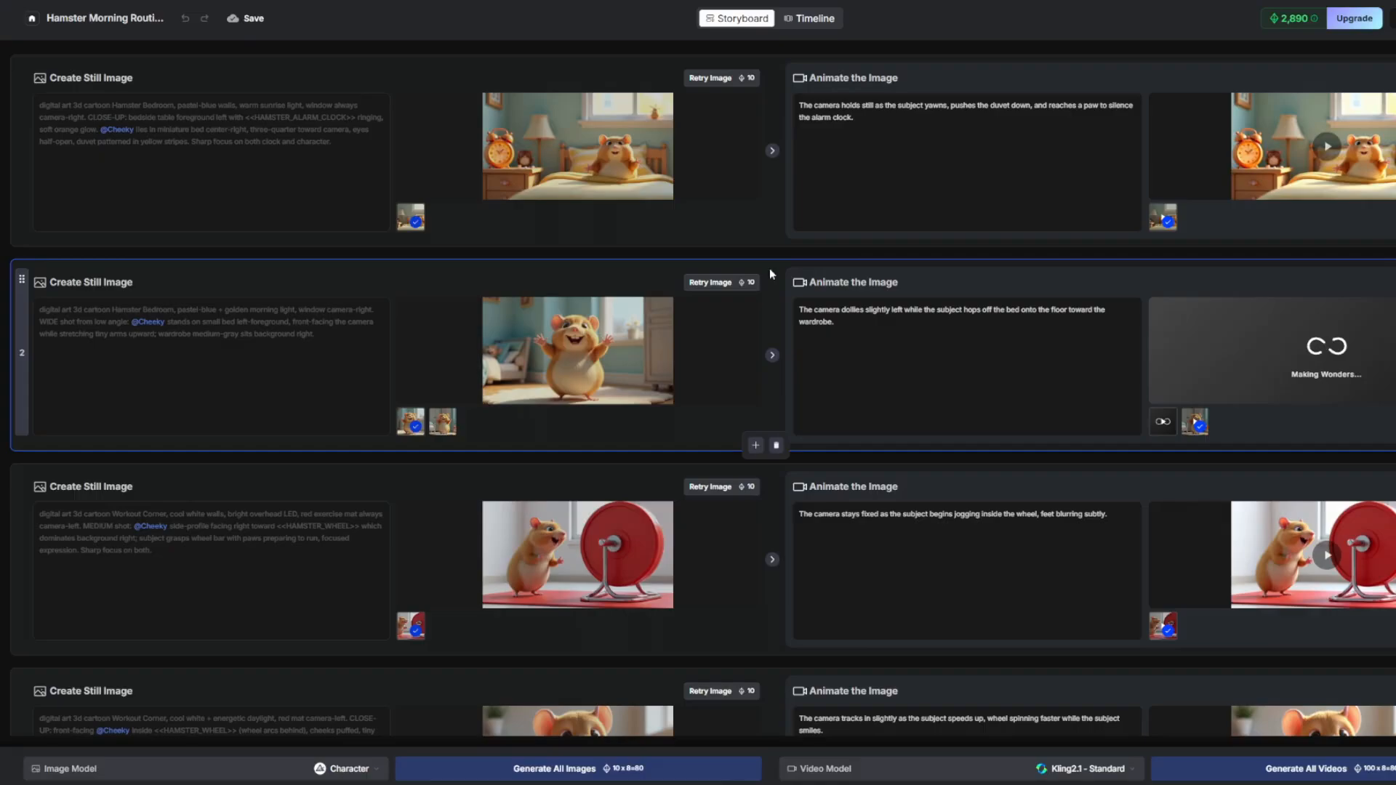
click(810, 18)
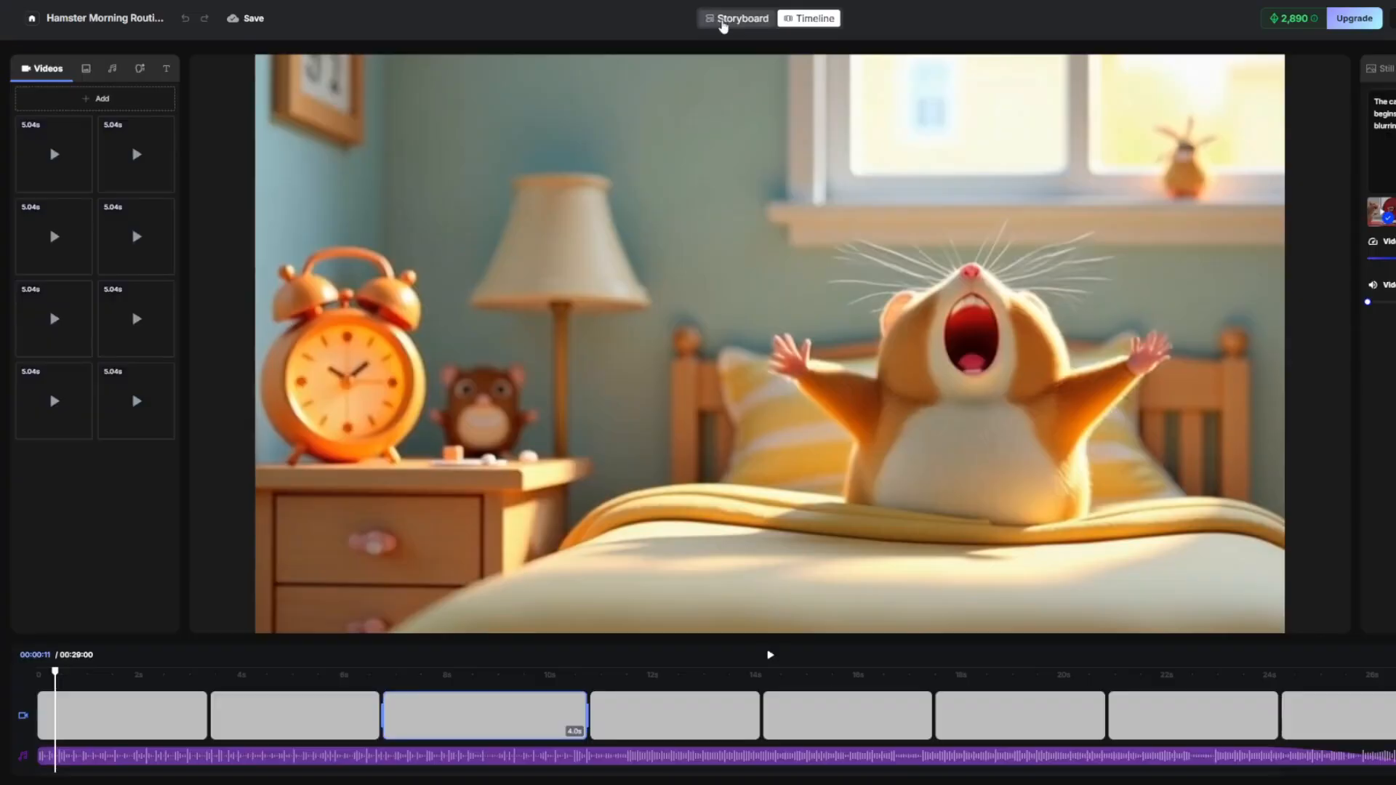
click(723, 20)
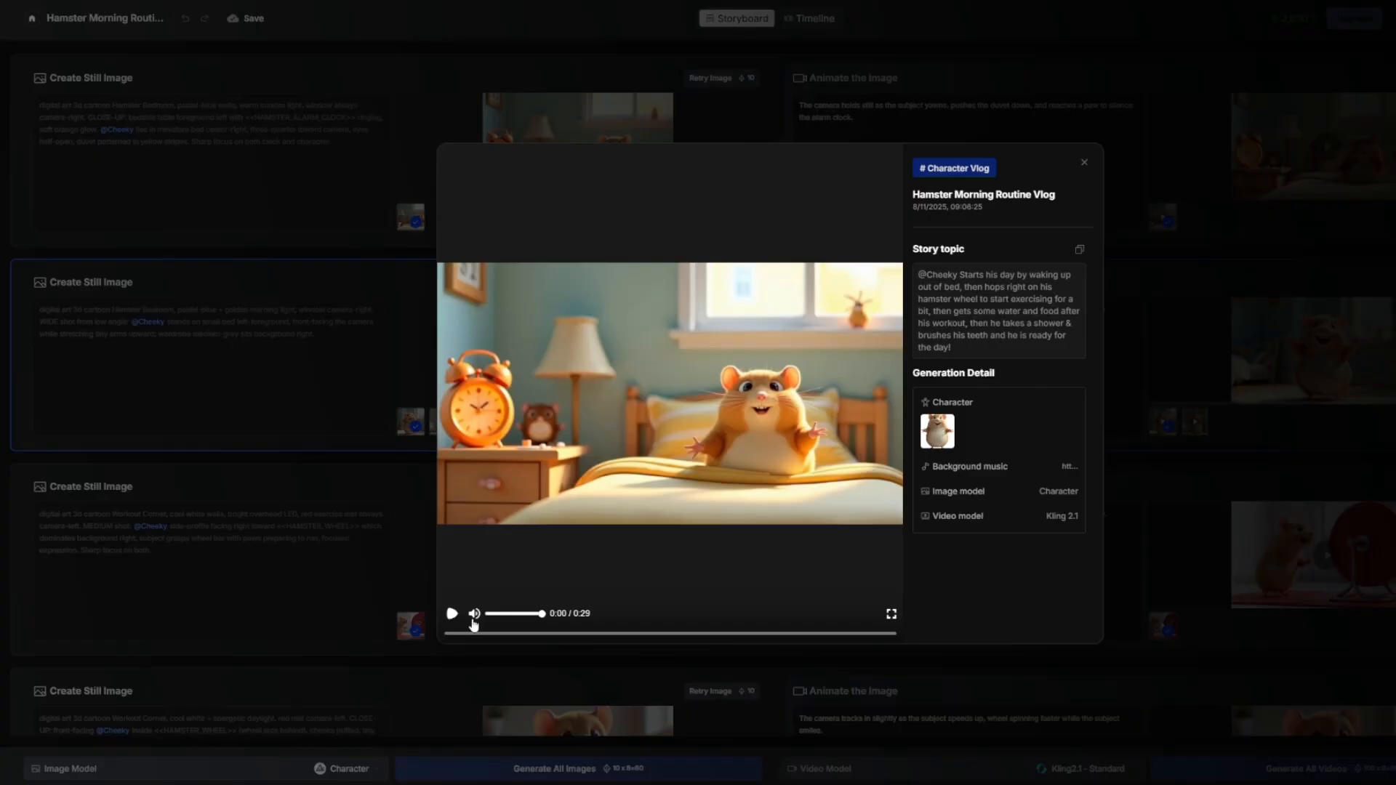
click(451, 615)
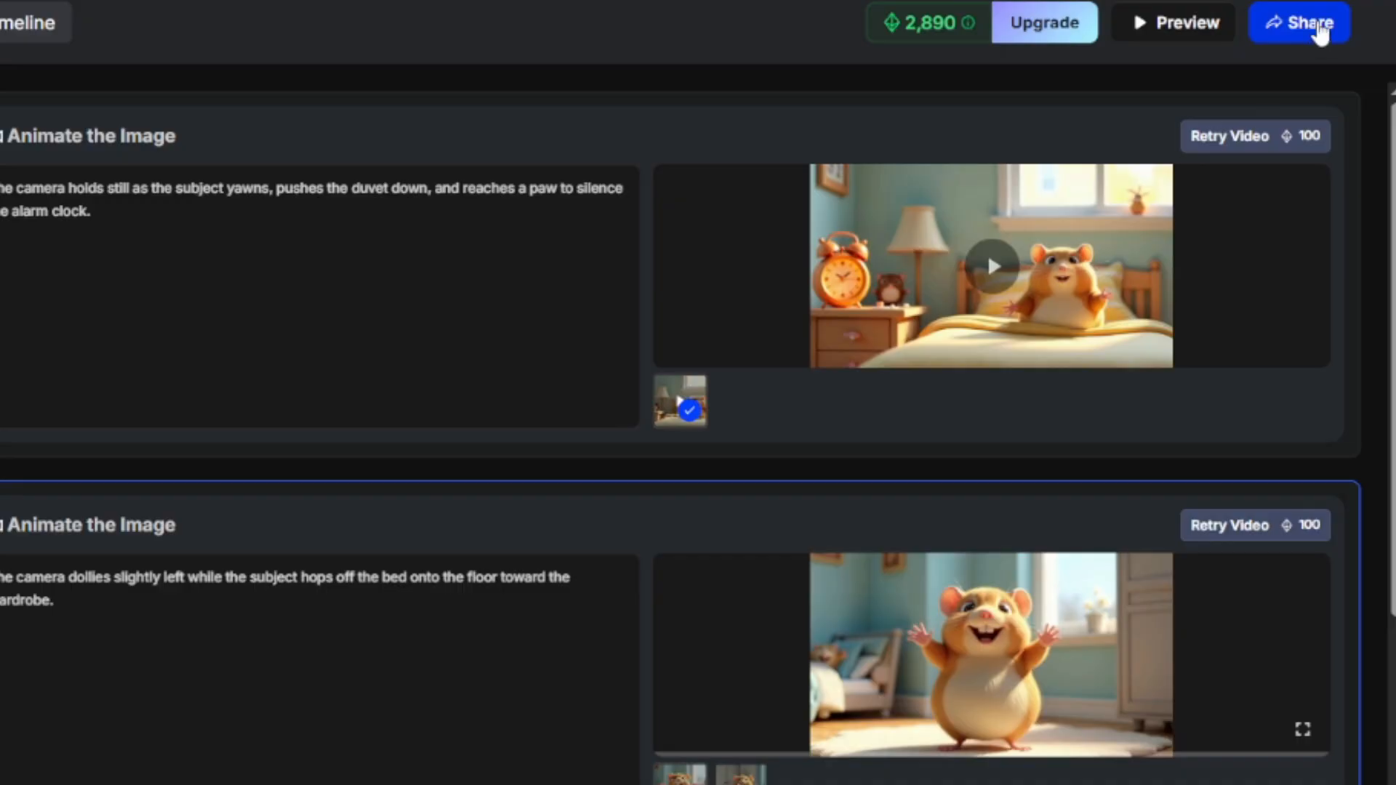
Open the download options for sharing the vlog.
click(1297, 22)
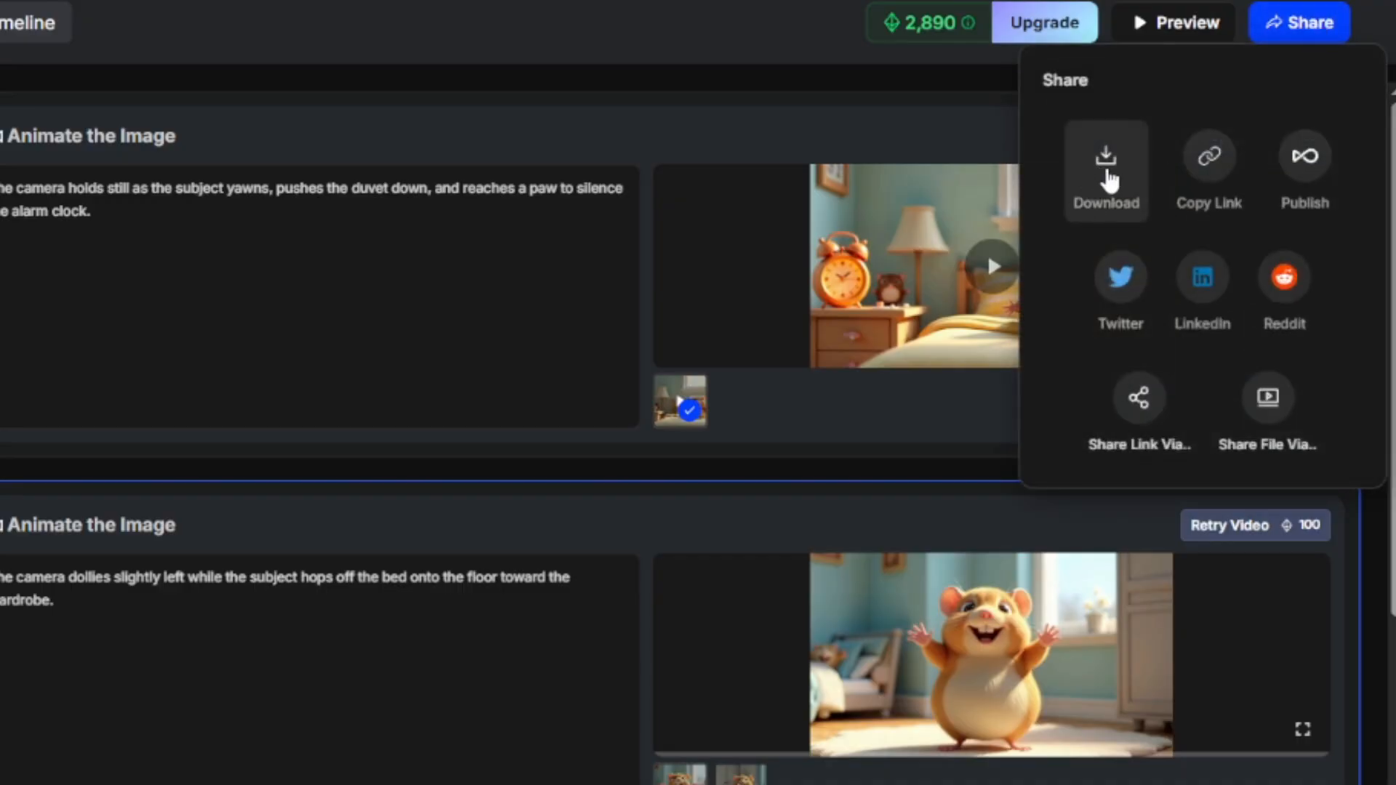
click(1114, 183)
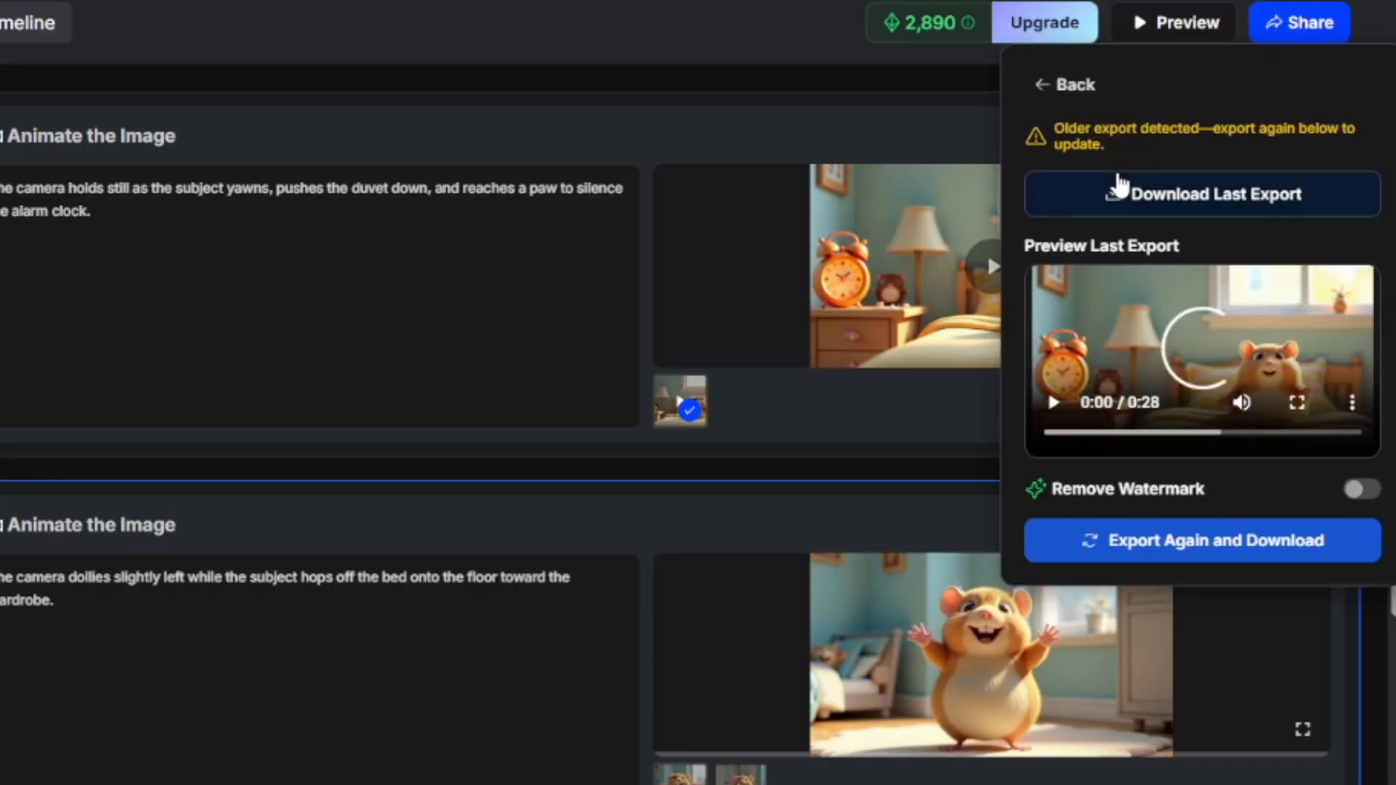